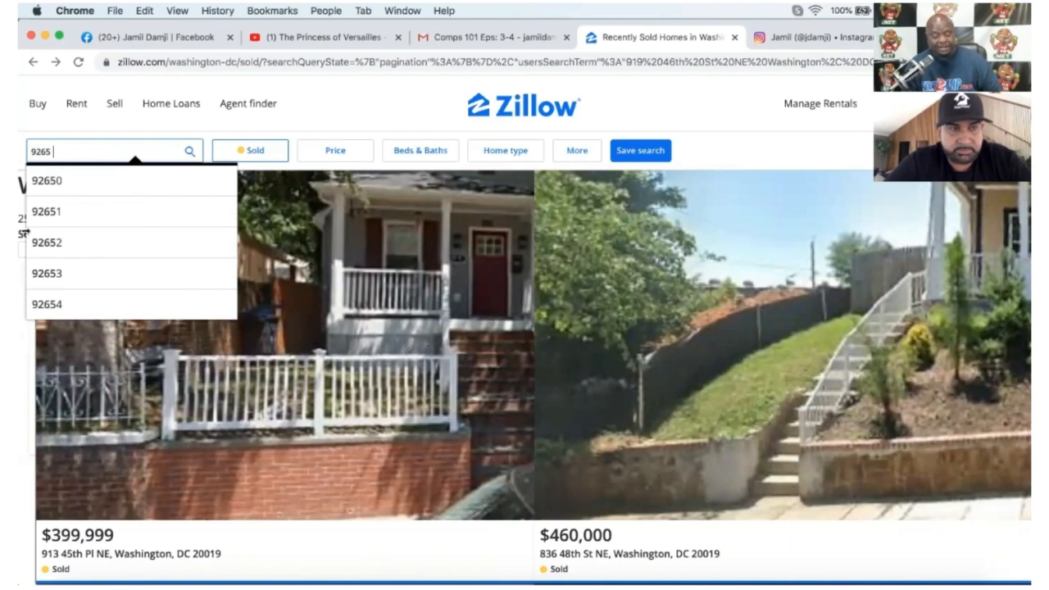
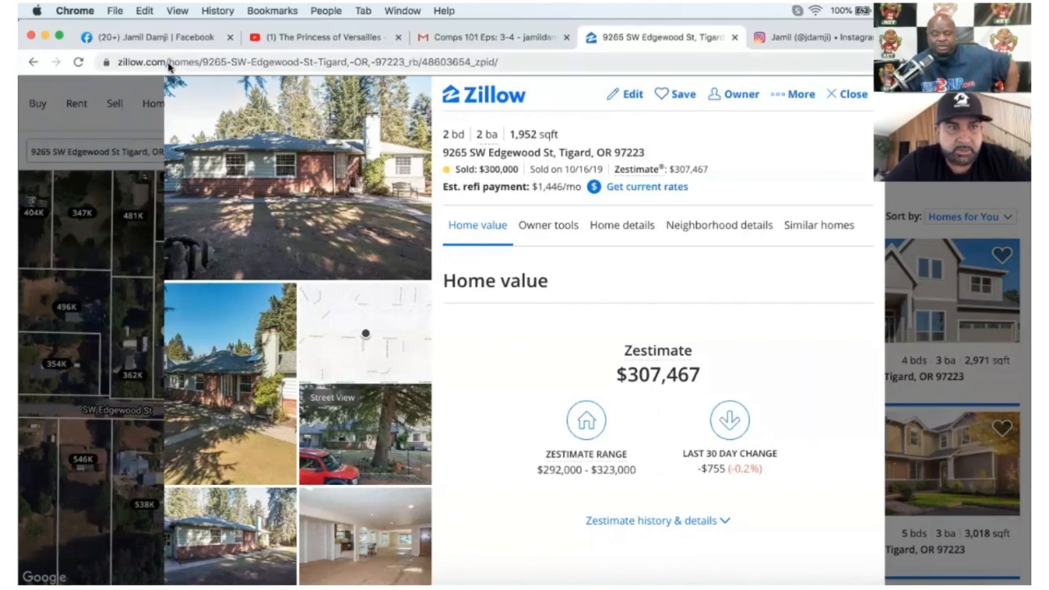
pyautogui.click(109, 154)
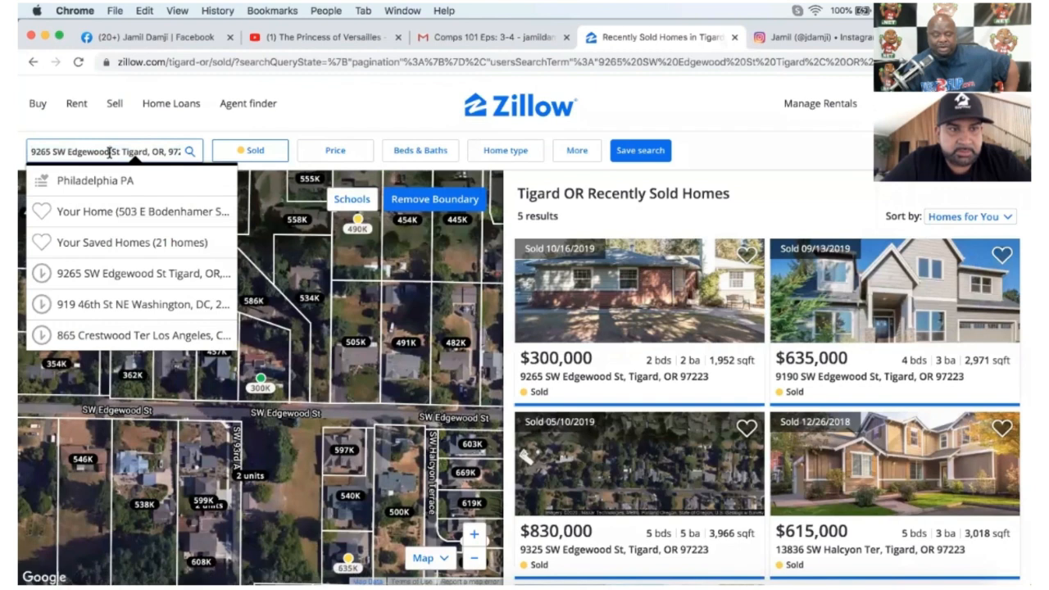
pyautogui.press('super+a')
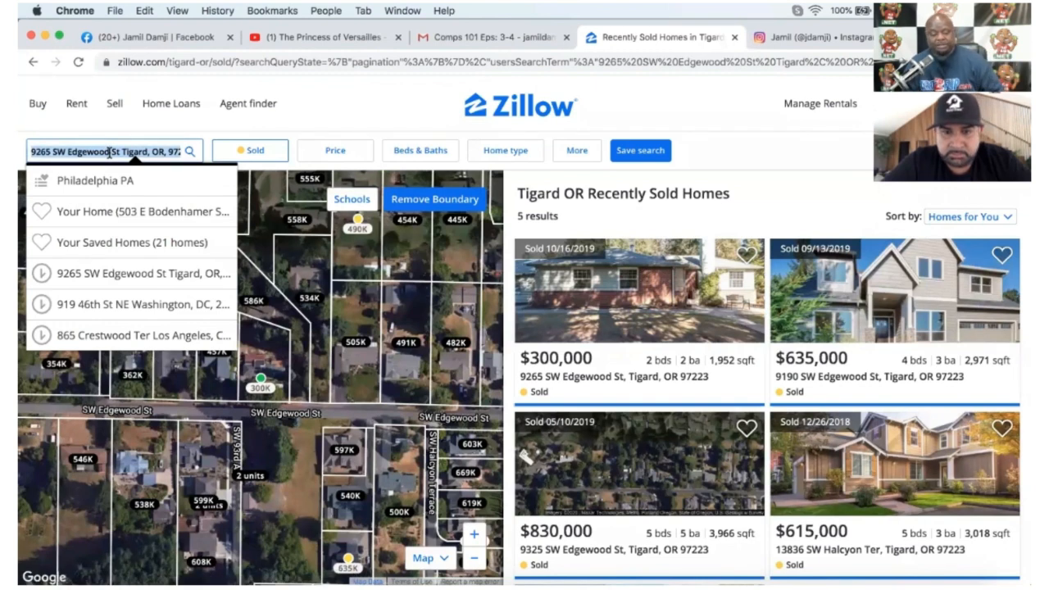
pyautogui.click(626, 312)
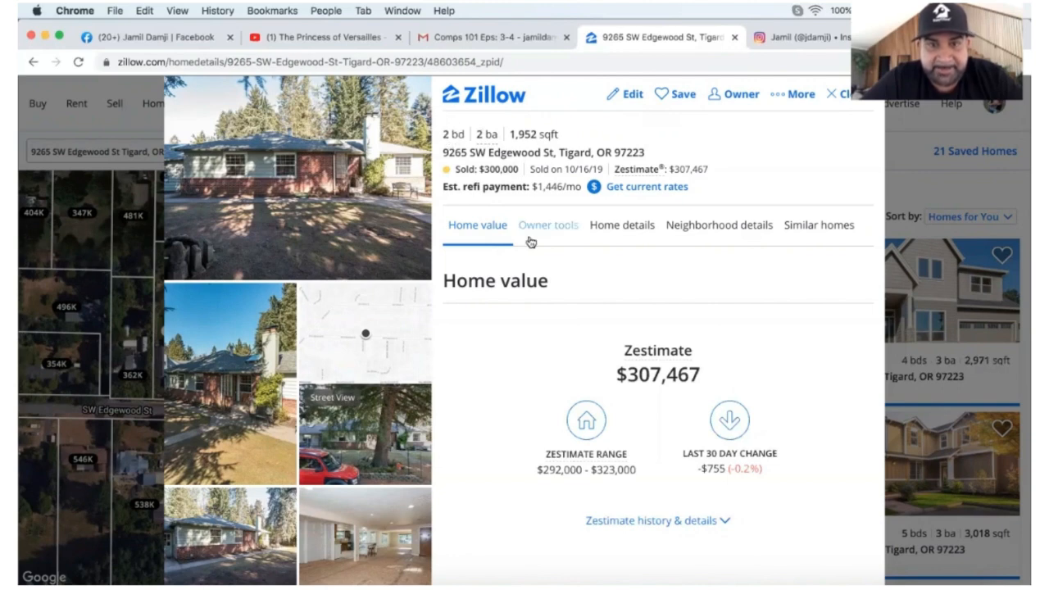
pyautogui.moveTo(494, 137)
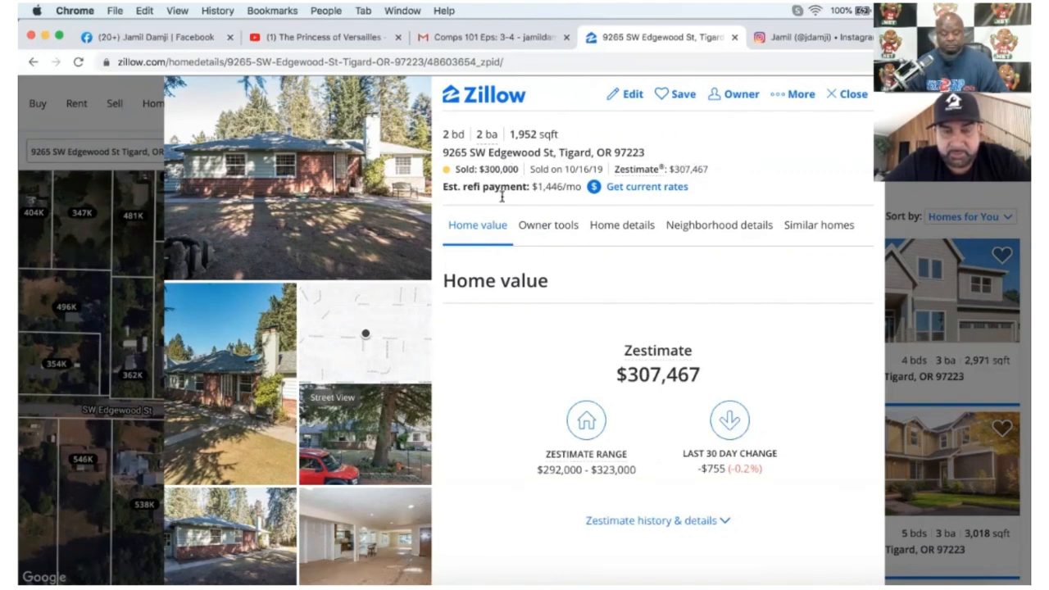
pyautogui.scroll(-5, 299, 312)
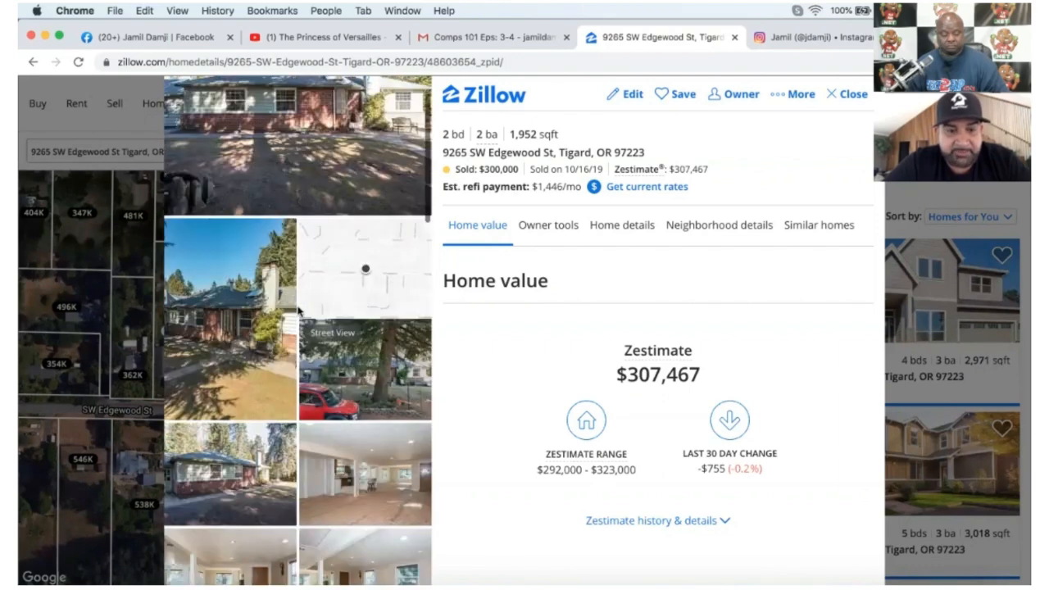
pyautogui.scroll(-2, 298, 311)
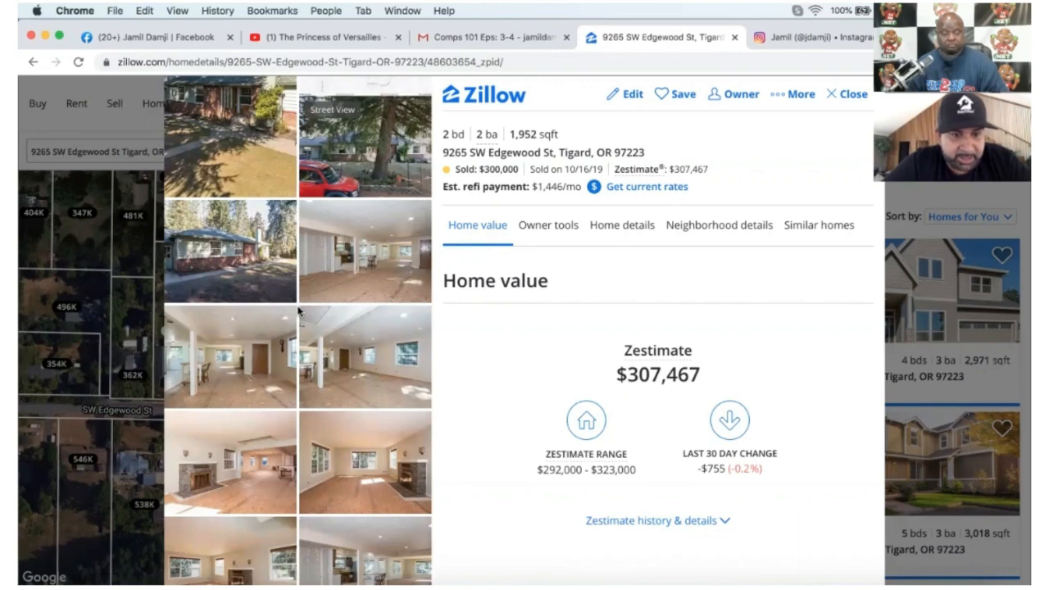
pyautogui.scroll(-3, 300, 337)
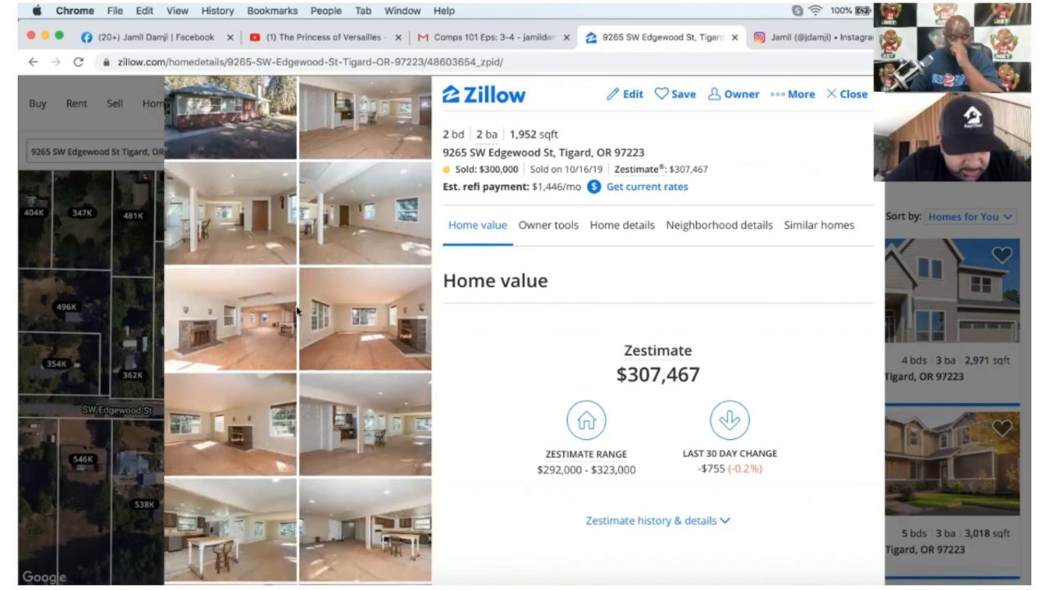
pyautogui.scroll(-2, 296, 309)
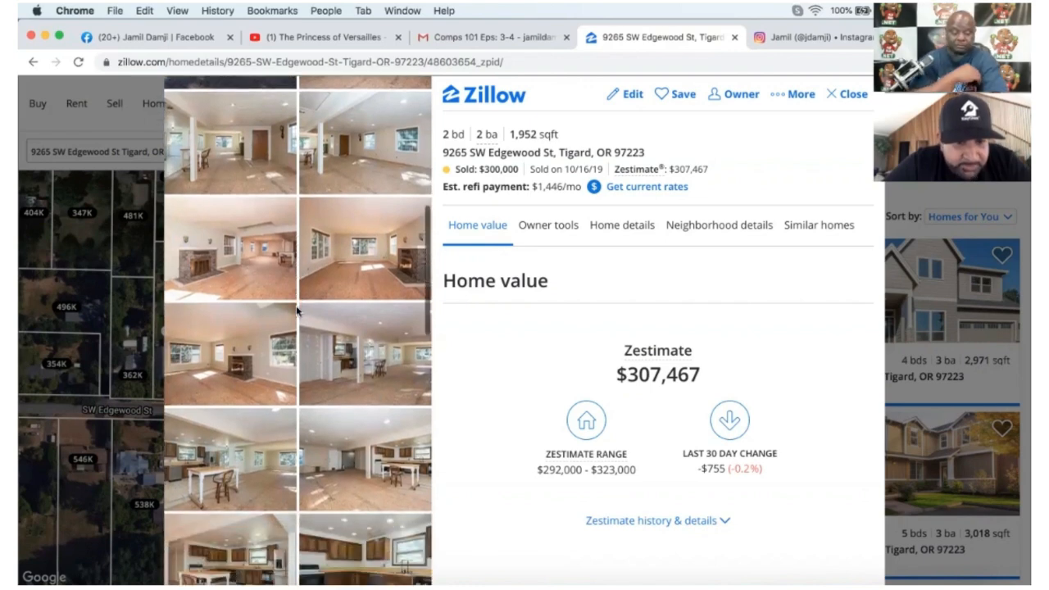
pyautogui.scroll(-7, 297, 310)
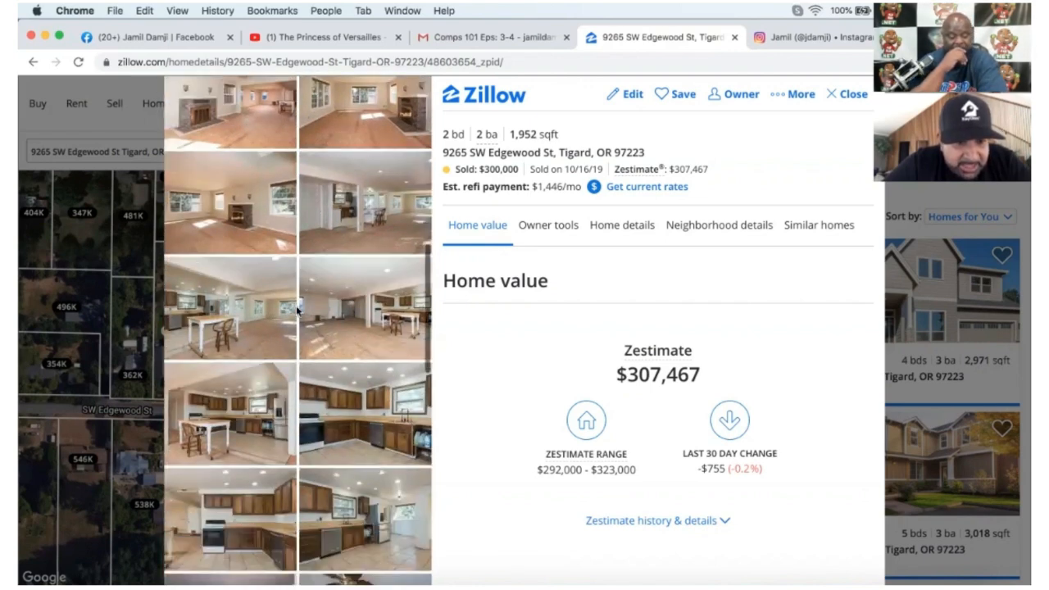
pyautogui.scroll(-4, 297, 310)
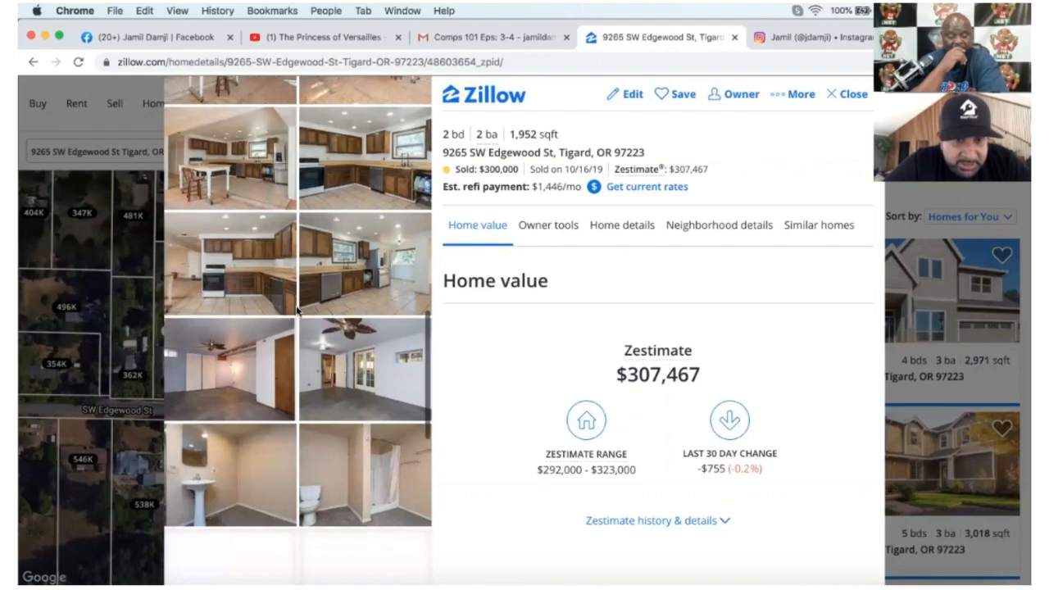
pyautogui.scroll(-5, 297, 310)
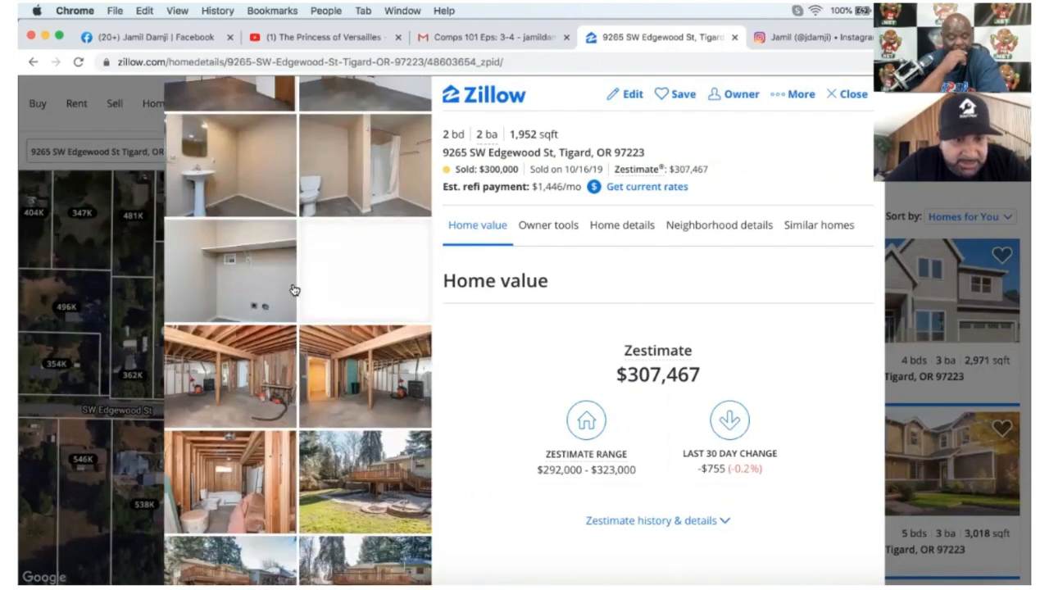
pyautogui.scroll(-1, 293, 289)
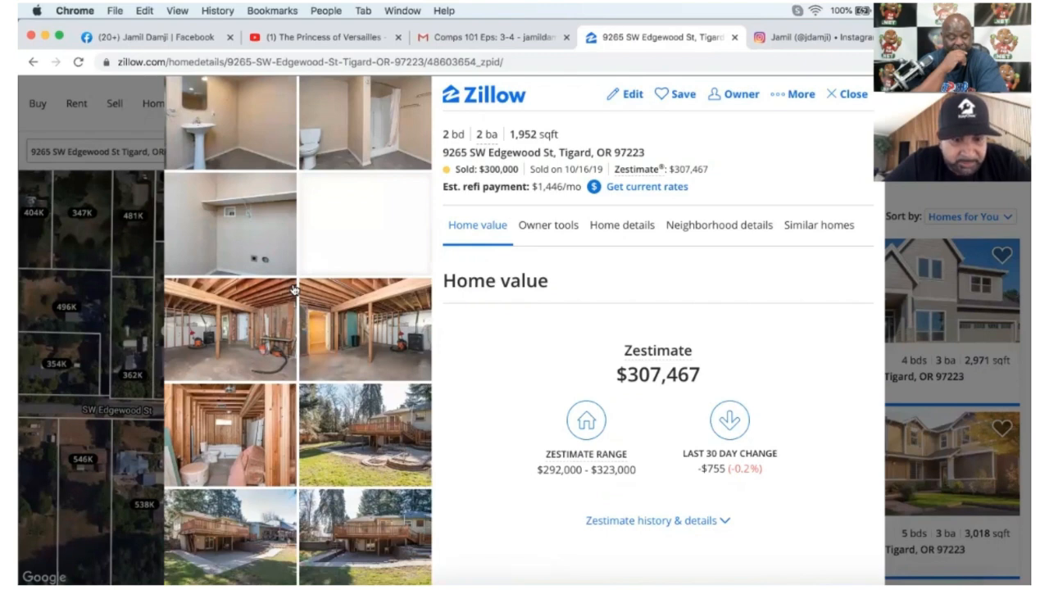
pyautogui.scroll(-2, 294, 290)
pyautogui.scroll(8, 293, 289)
# Save the $300,000 listing, confirming it as your home, and close it.
pyautogui.click(672, 93)
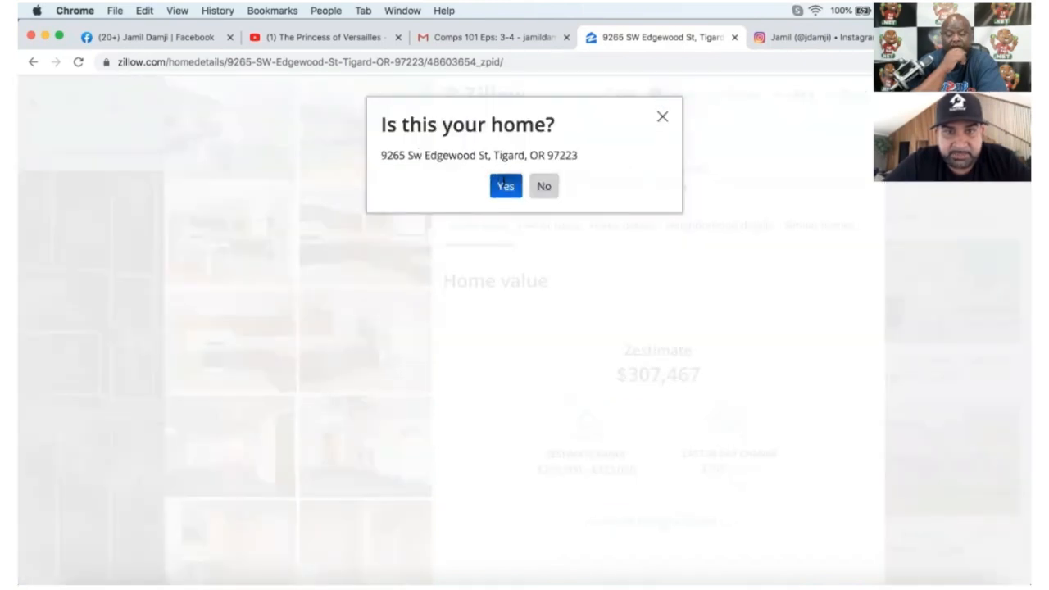
pyautogui.click(502, 185)
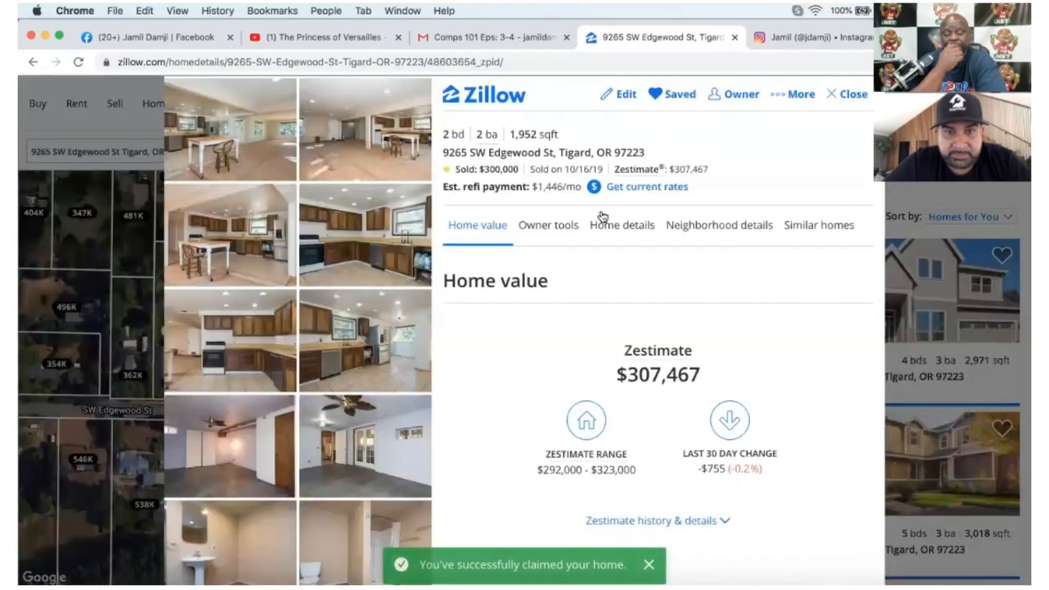
pyautogui.click(834, 95)
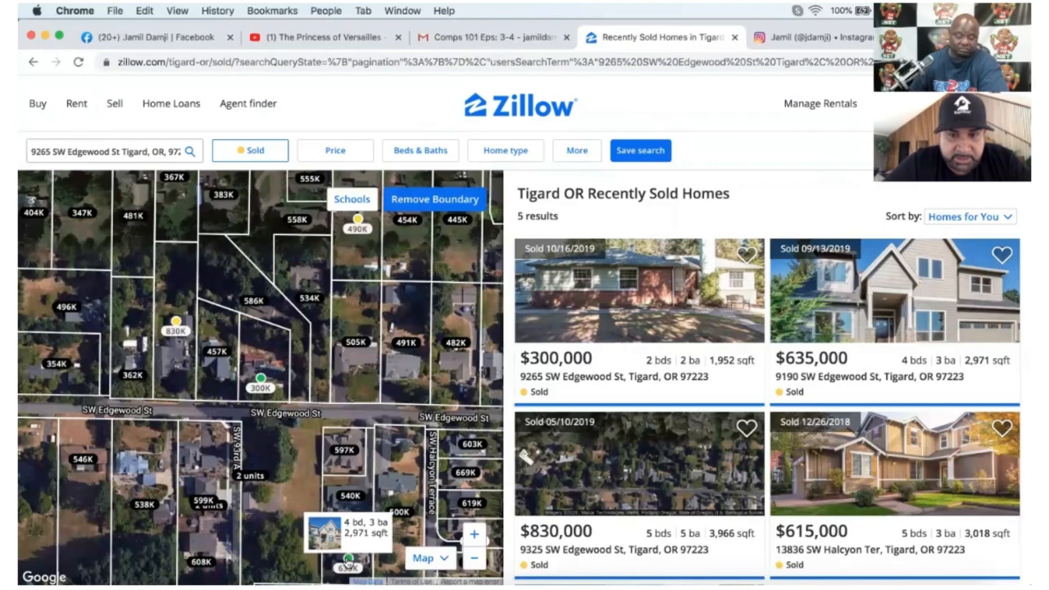
pyautogui.click(347, 560)
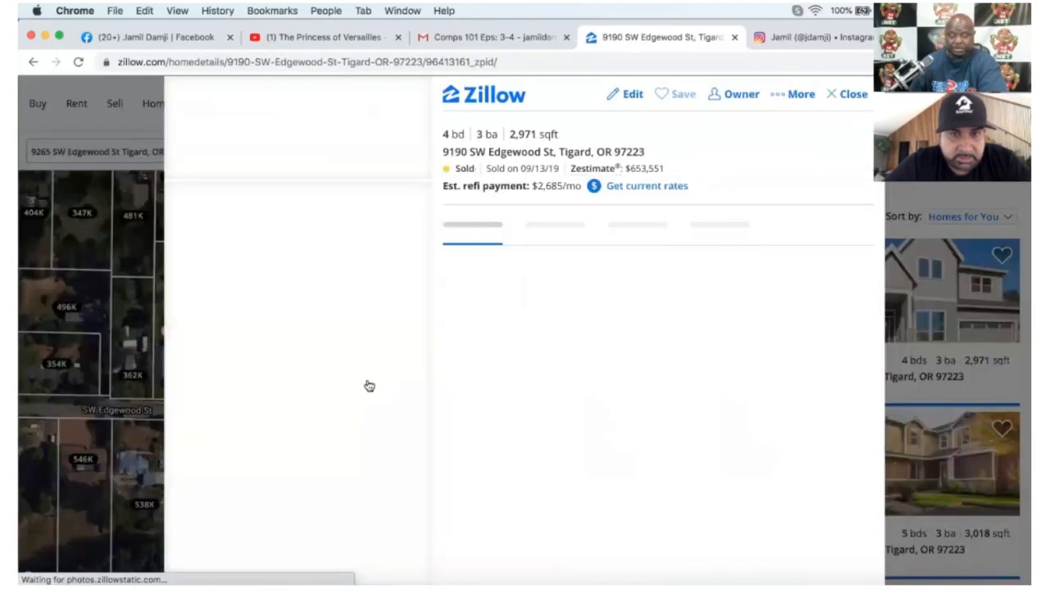
pyautogui.scroll(-5, 519, 350)
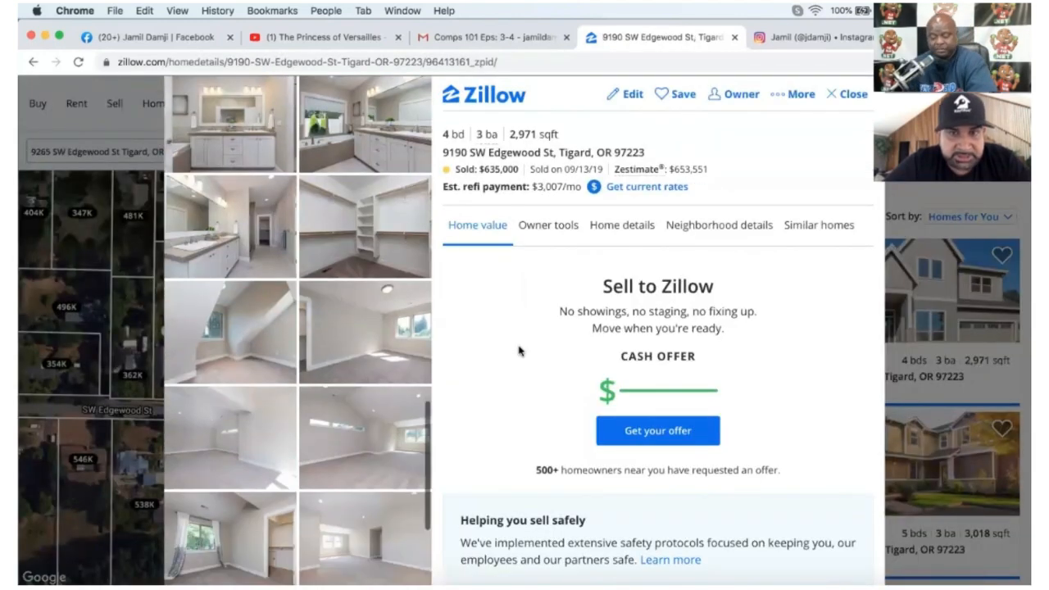
pyautogui.scroll(-10, 520, 350)
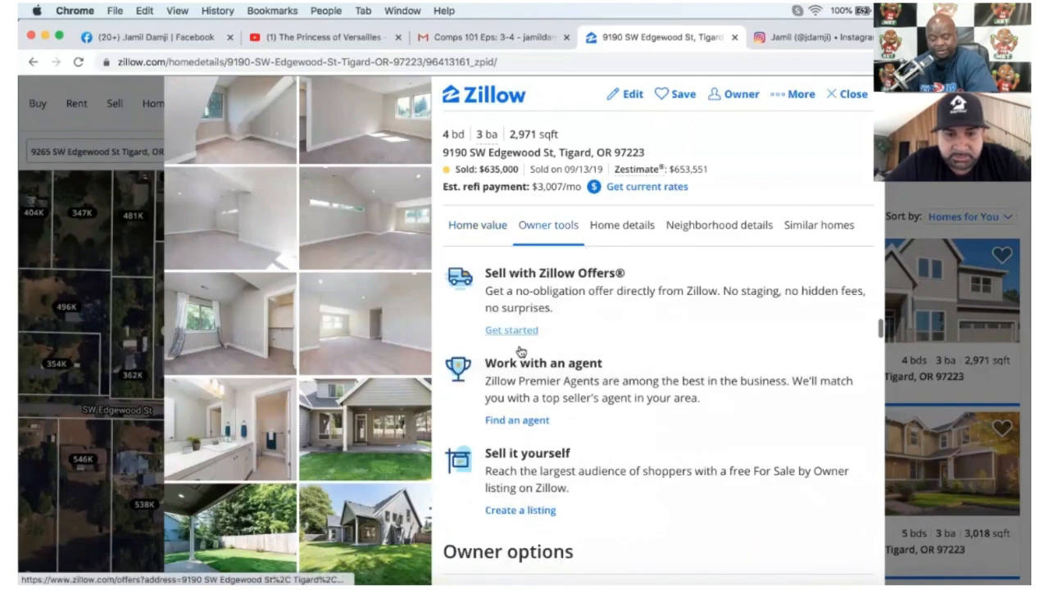
pyautogui.scroll(-6, 518, 348)
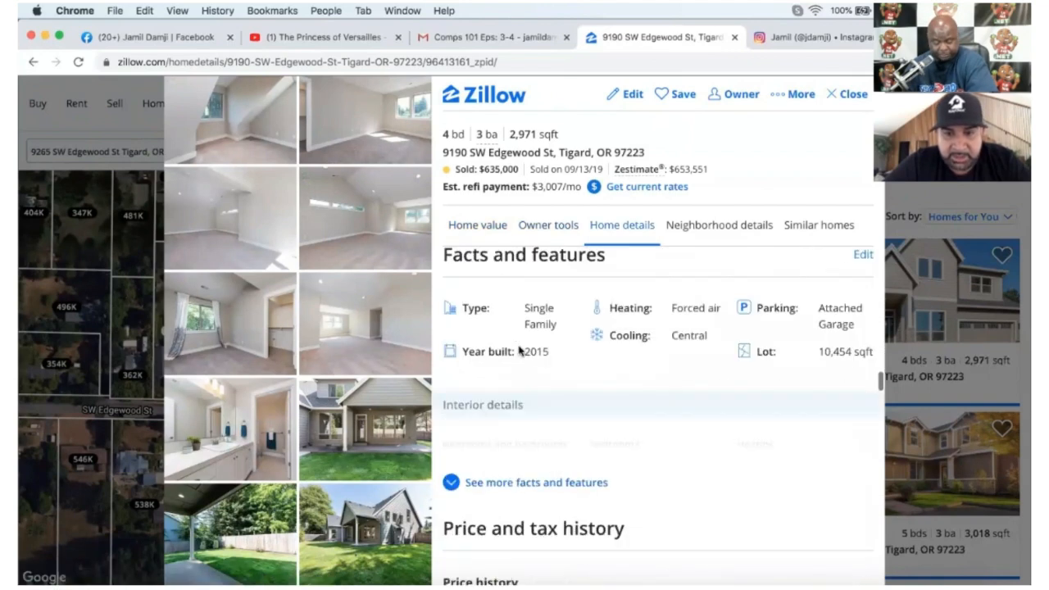
pyautogui.scroll(1, 519, 350)
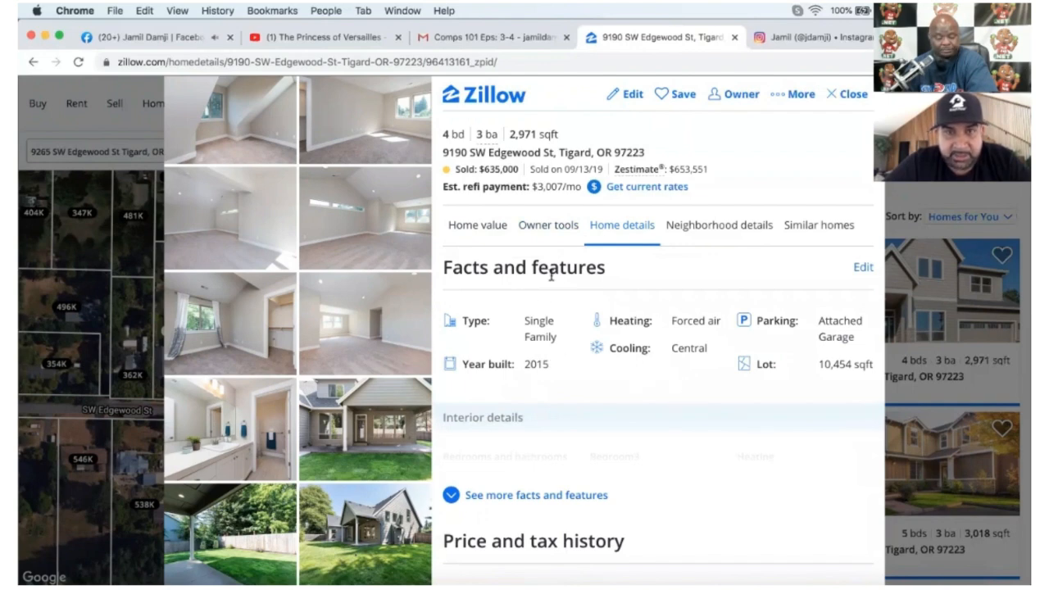
pyautogui.click(838, 95)
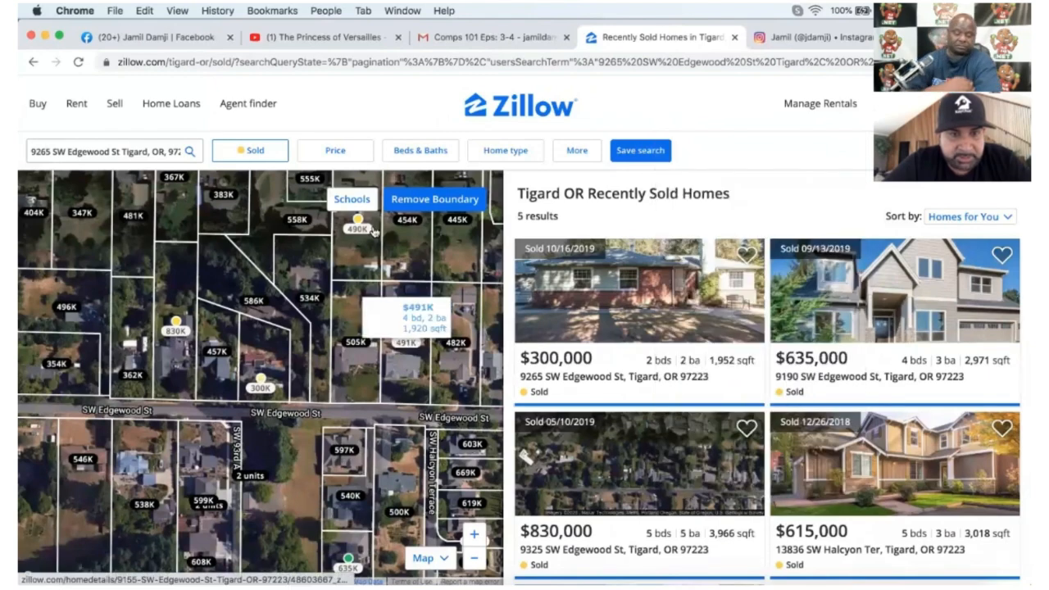
pyautogui.click(360, 228)
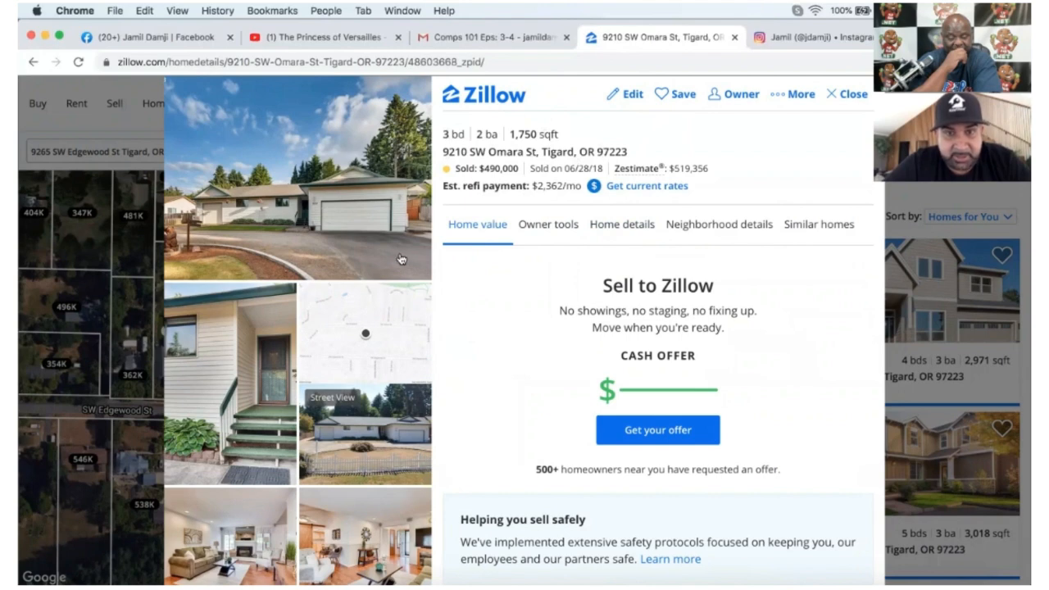
pyautogui.scroll(-5, 416, 267)
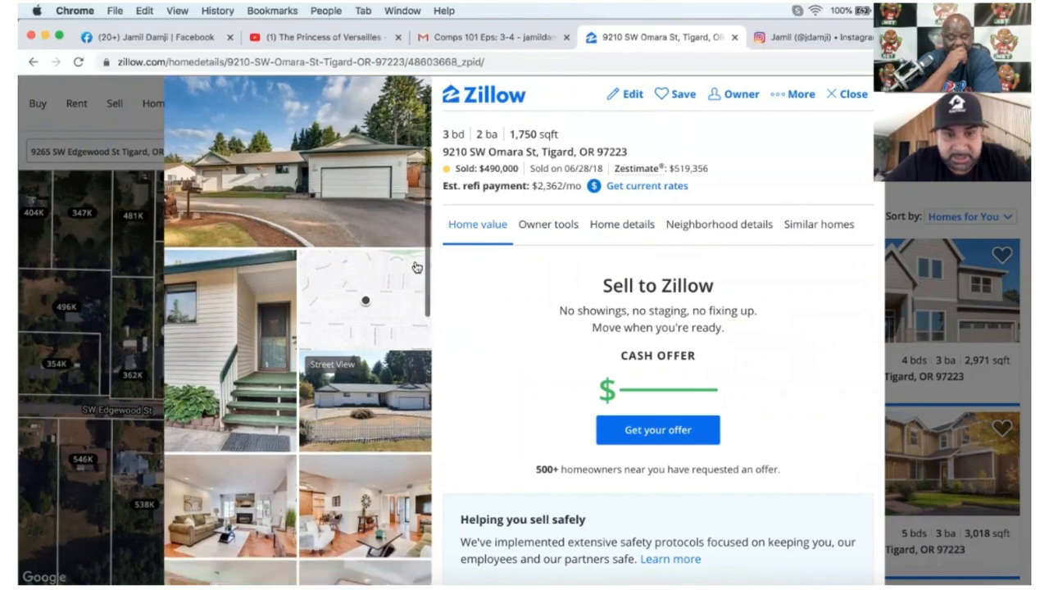
pyautogui.scroll(-2, 415, 266)
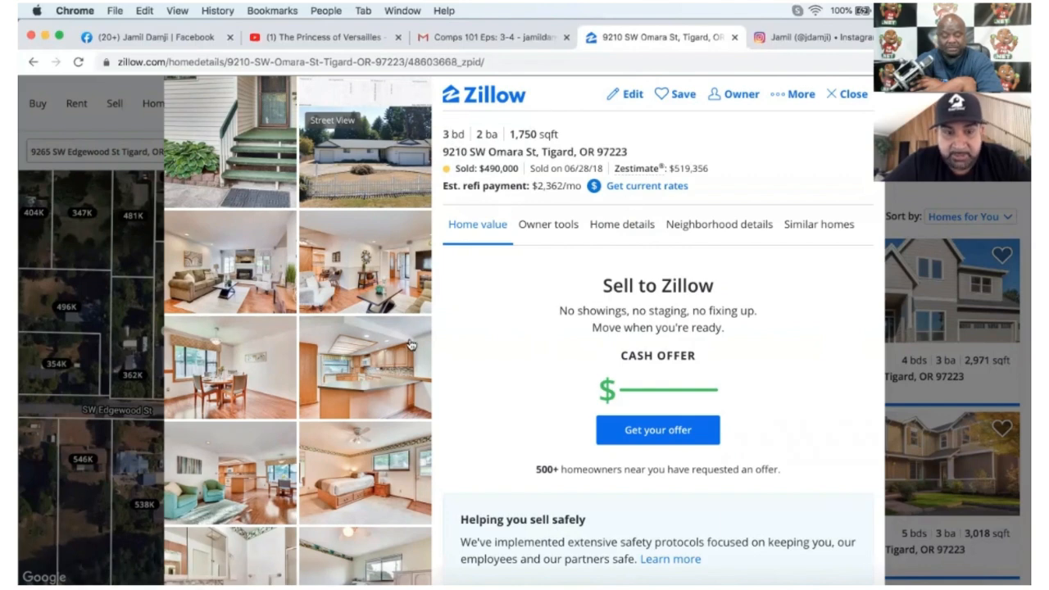
# Save the listing as your home, close it, and zoom out to 22 sold homes.
pyautogui.click(677, 93)
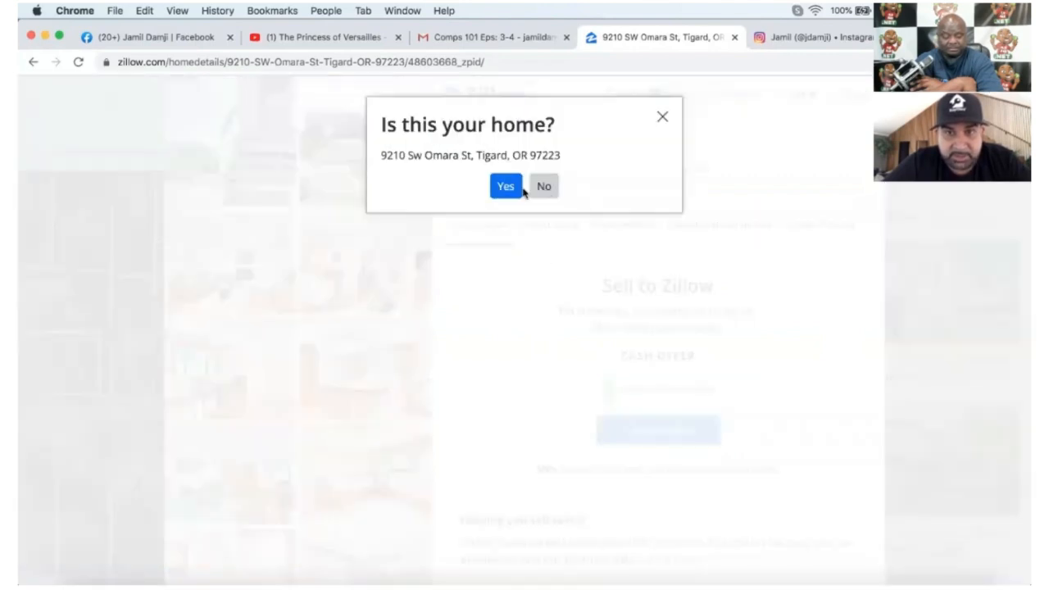
pyautogui.click(515, 190)
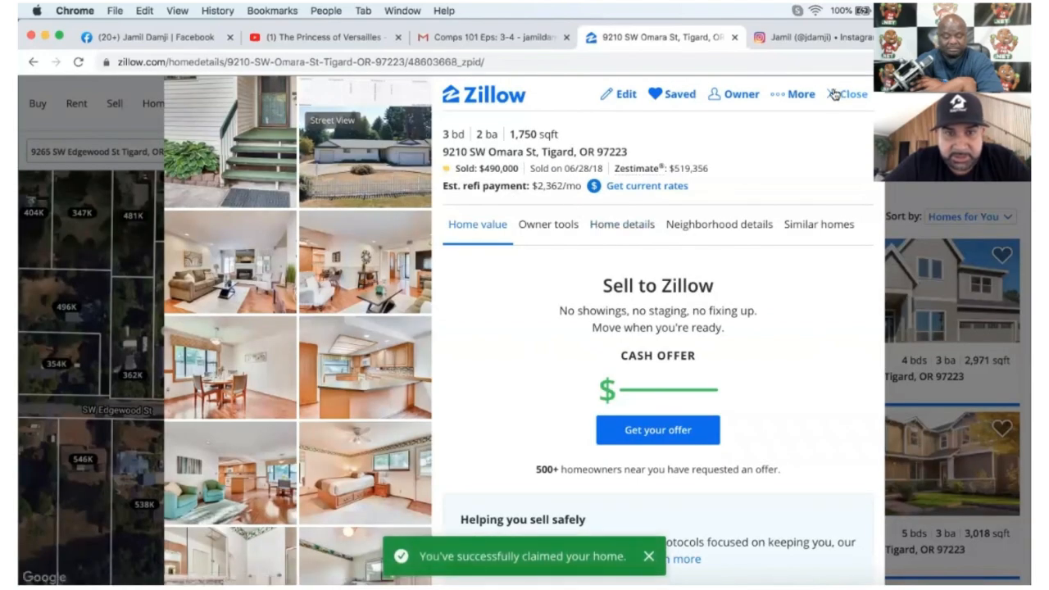
pyautogui.click(851, 95)
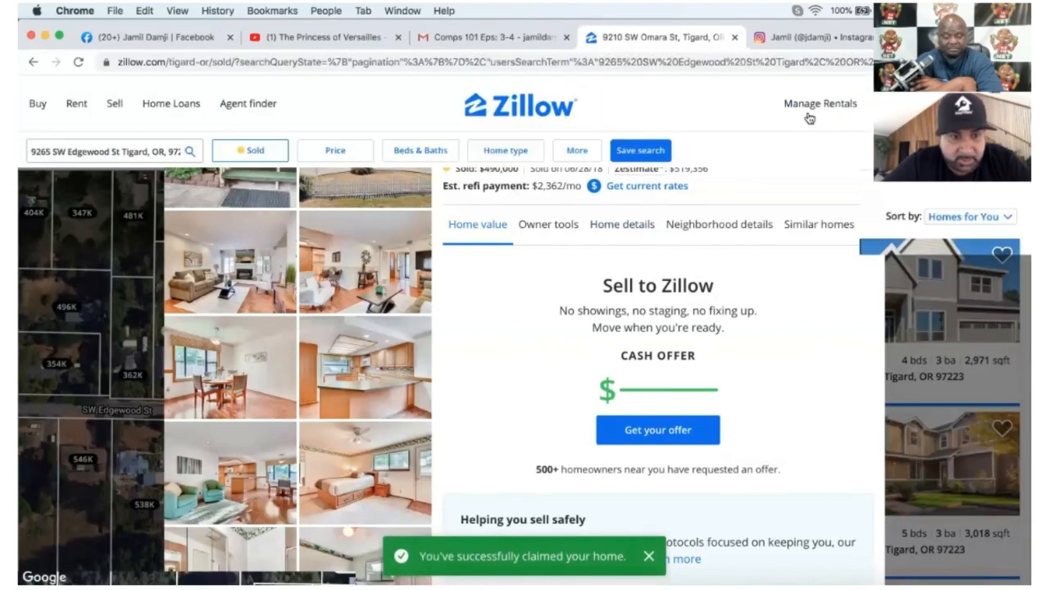
pyautogui.click(471, 559)
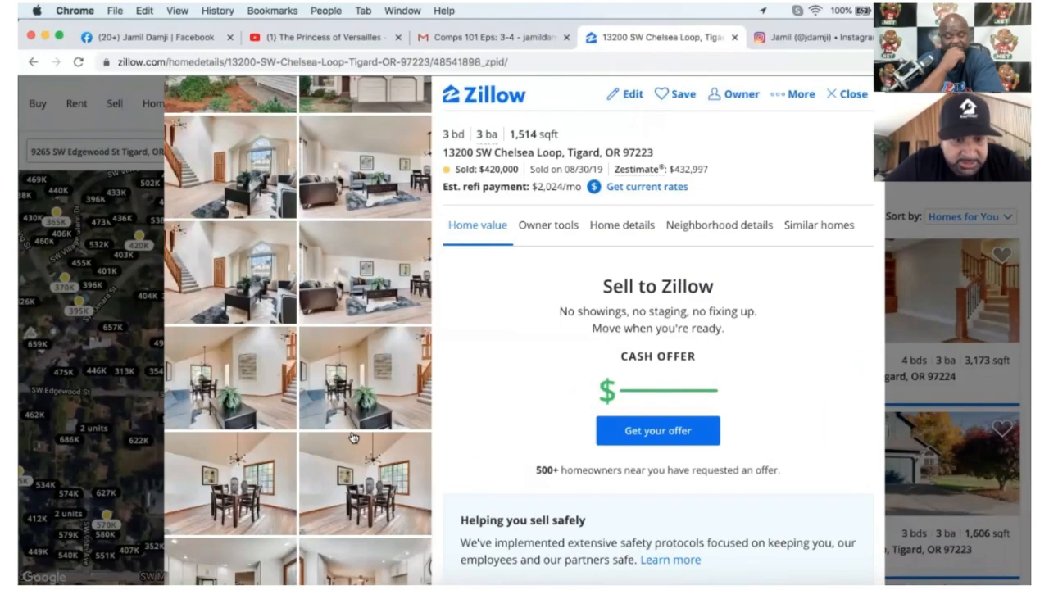
pyautogui.scroll(-2, 354, 437)
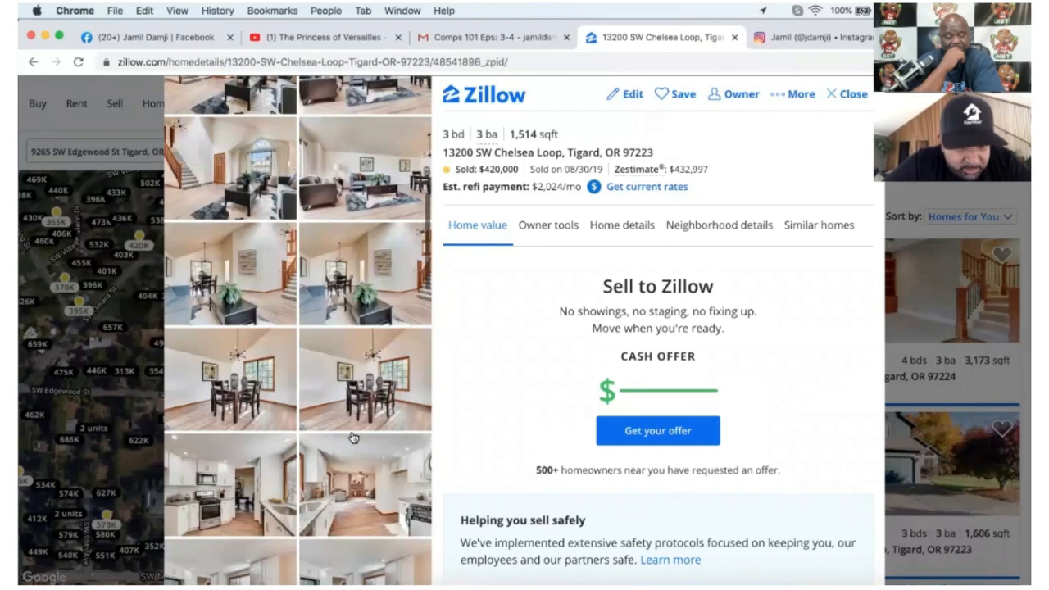
pyautogui.scroll(2, 353, 437)
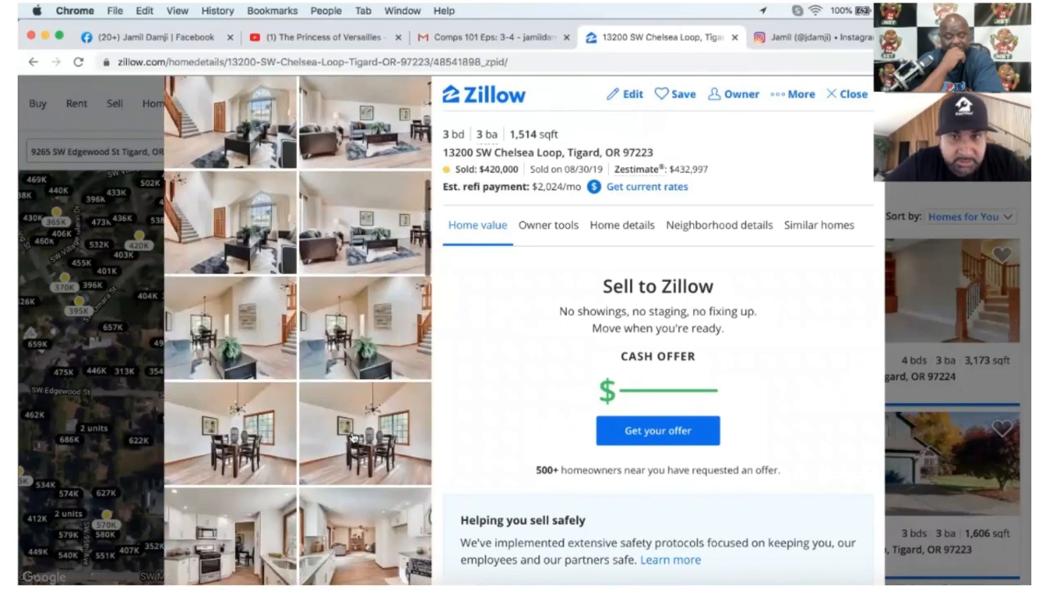
pyautogui.scroll(2, 353, 438)
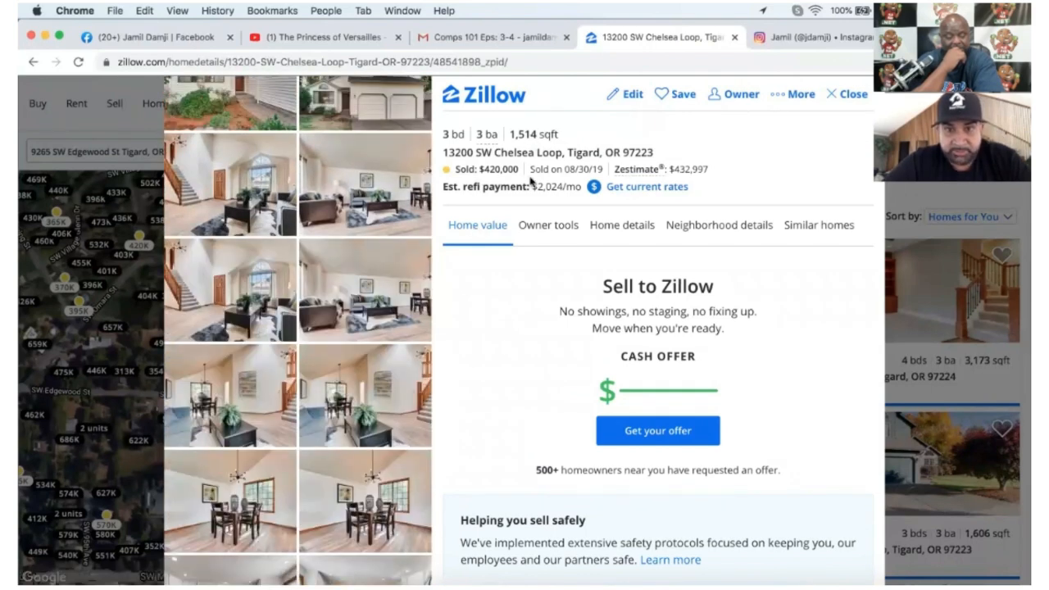
pyautogui.click(846, 94)
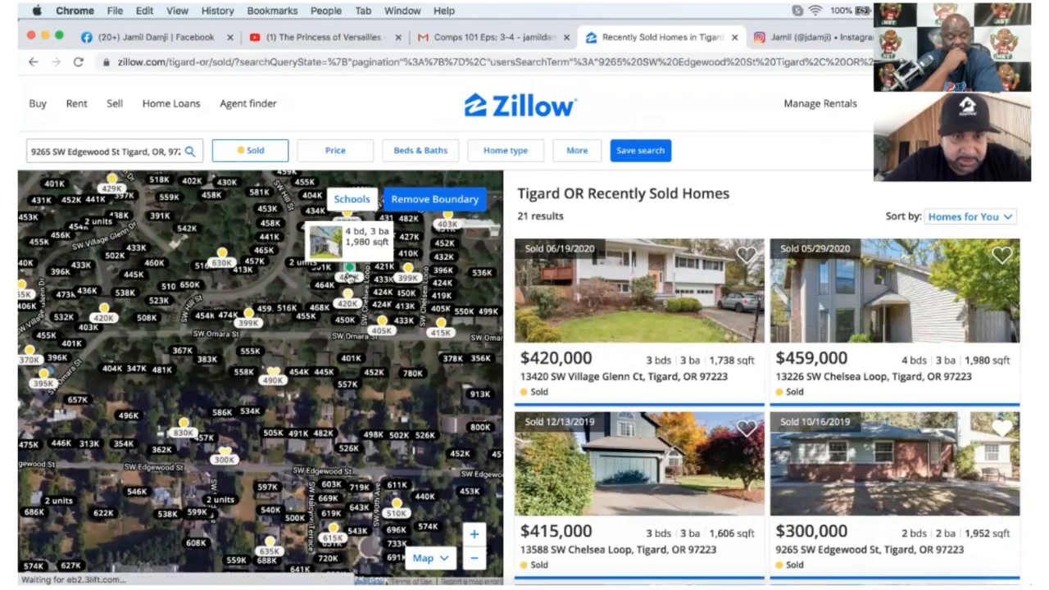
pyautogui.click(349, 277)
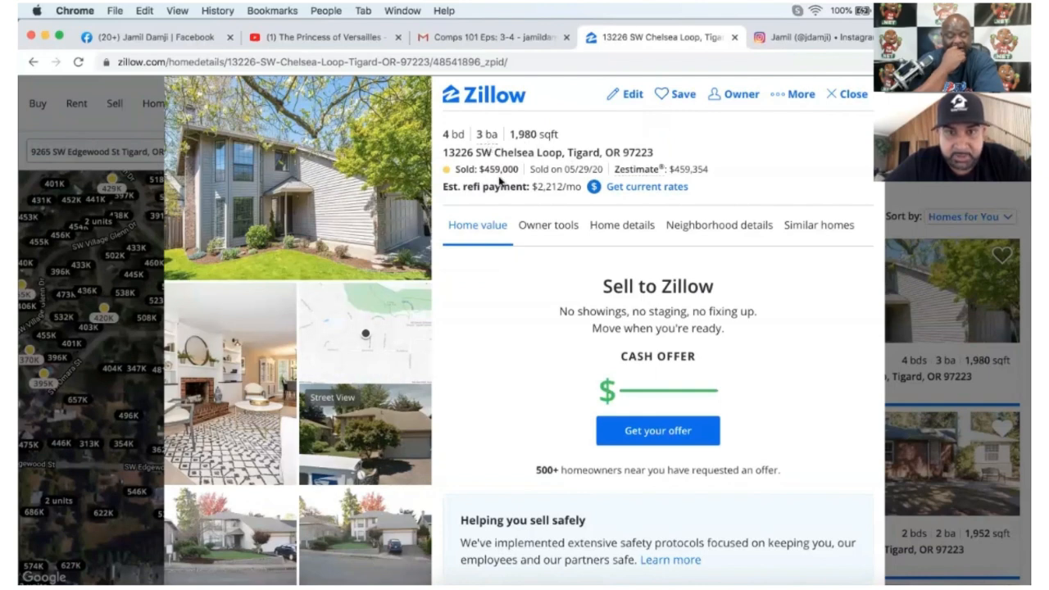
pyautogui.scroll(-10, 371, 331)
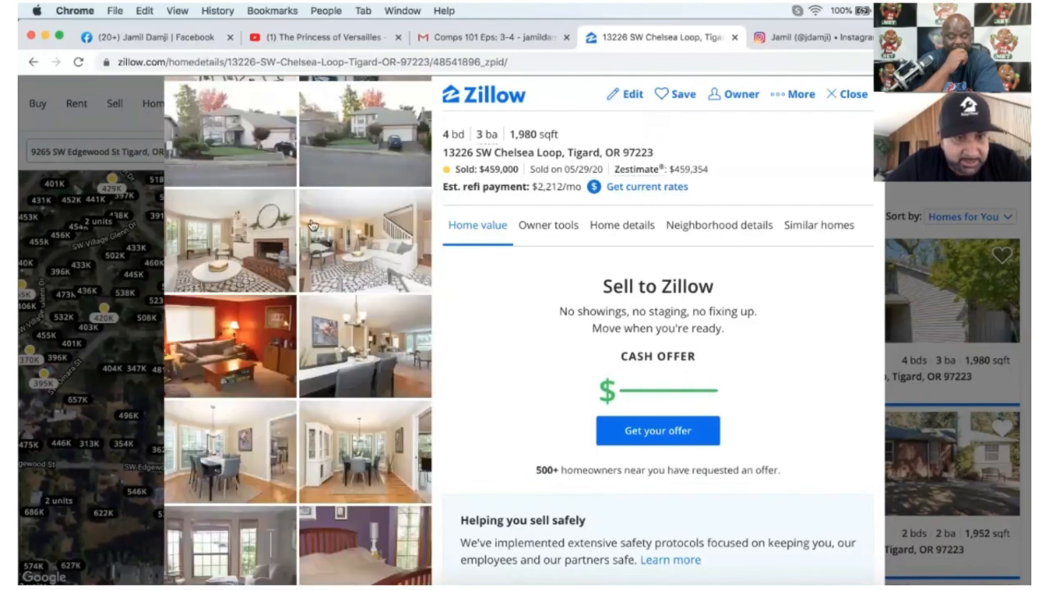
pyautogui.scroll(-6, 374, 316)
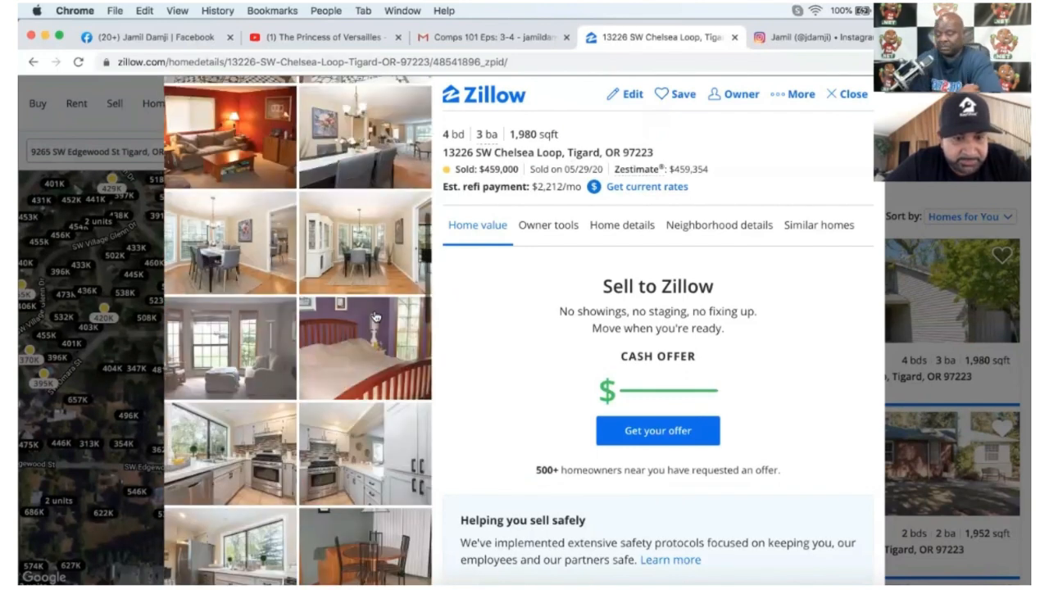
pyautogui.scroll(-2, 373, 316)
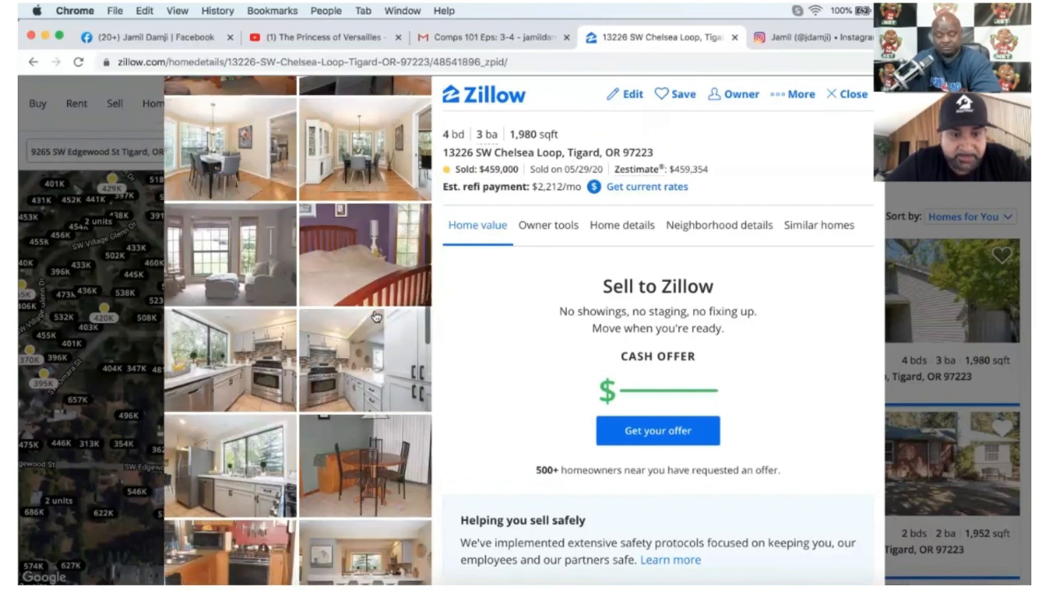
pyautogui.scroll(-2, 375, 316)
pyautogui.scroll(5, 374, 316)
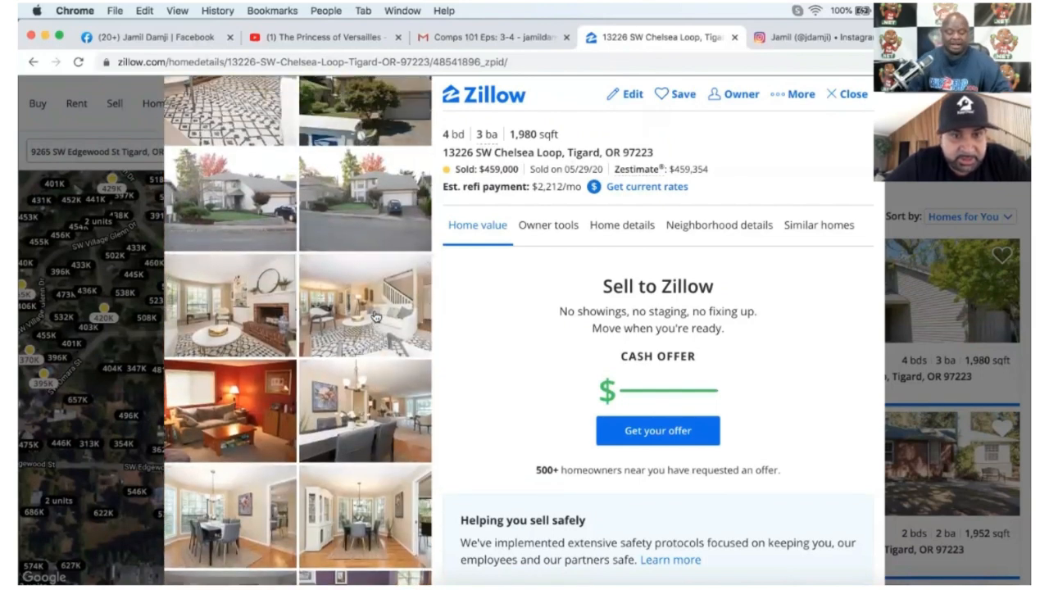
pyautogui.scroll(-6, 374, 316)
pyautogui.scroll(-3, 374, 316)
pyautogui.scroll(-10, 536, 421)
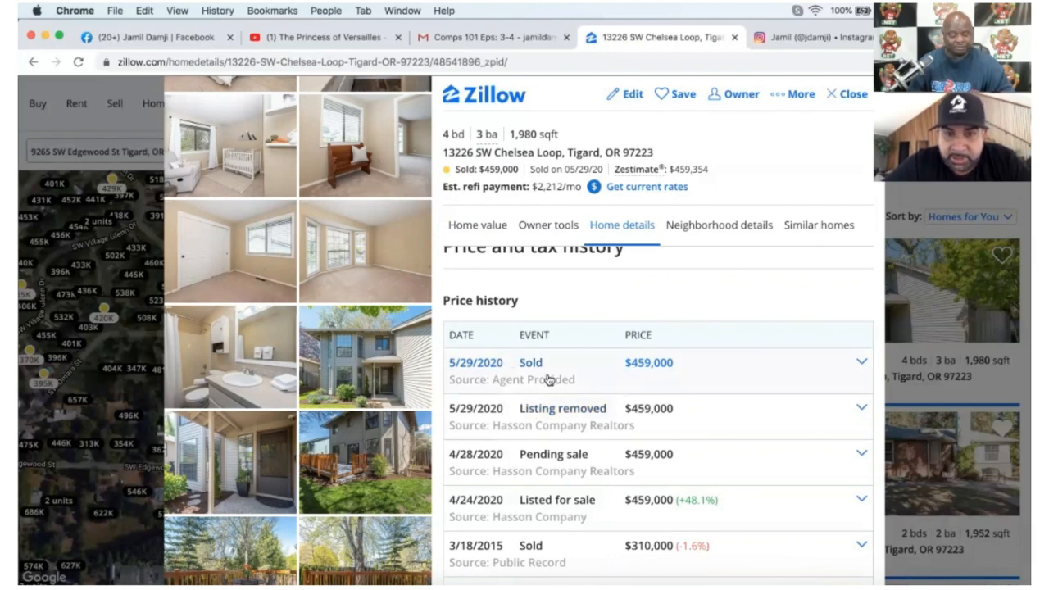
pyautogui.scroll(5, 545, 385)
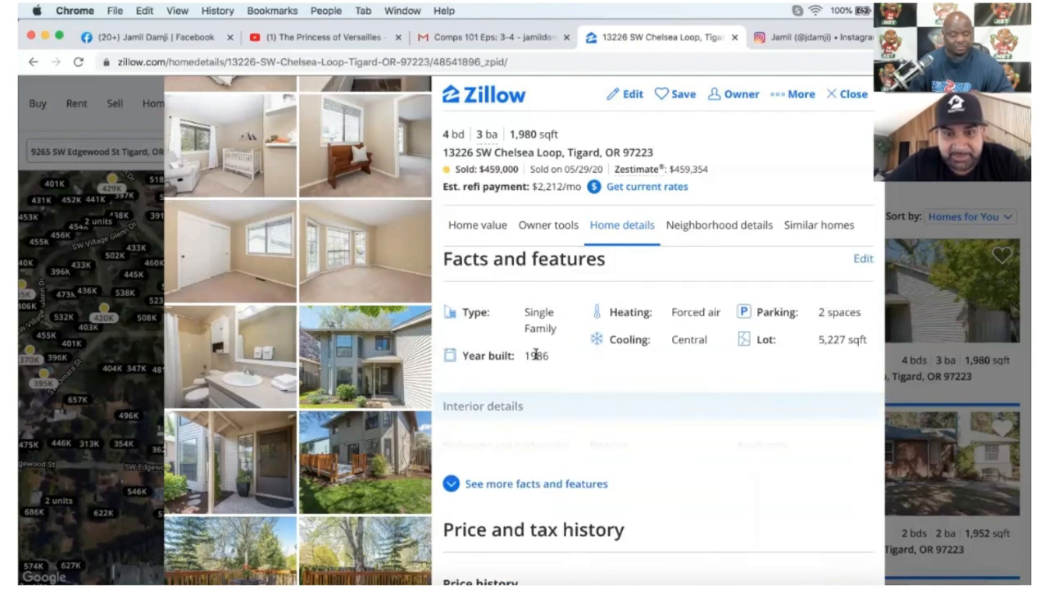
pyautogui.click(847, 93)
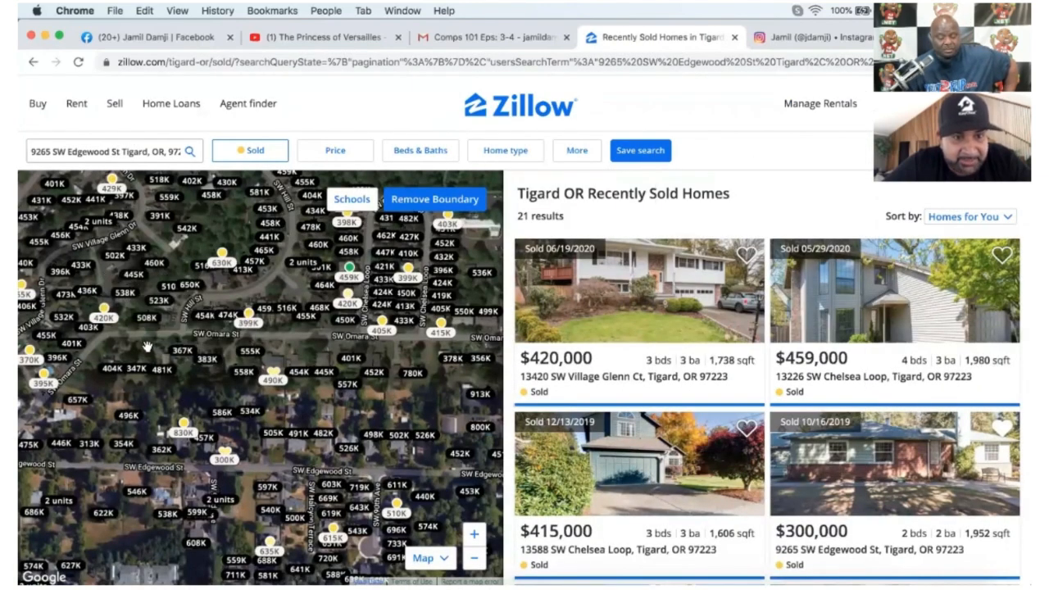
pyautogui.moveTo(222, 260)
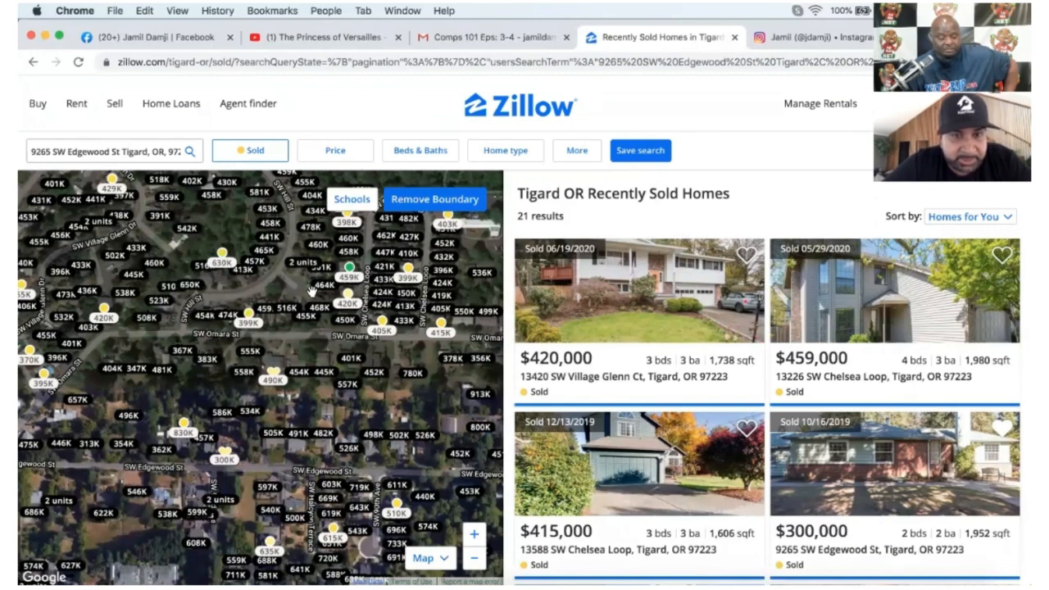
pyautogui.moveTo(308, 291); pyautogui.dragTo(282, 351)
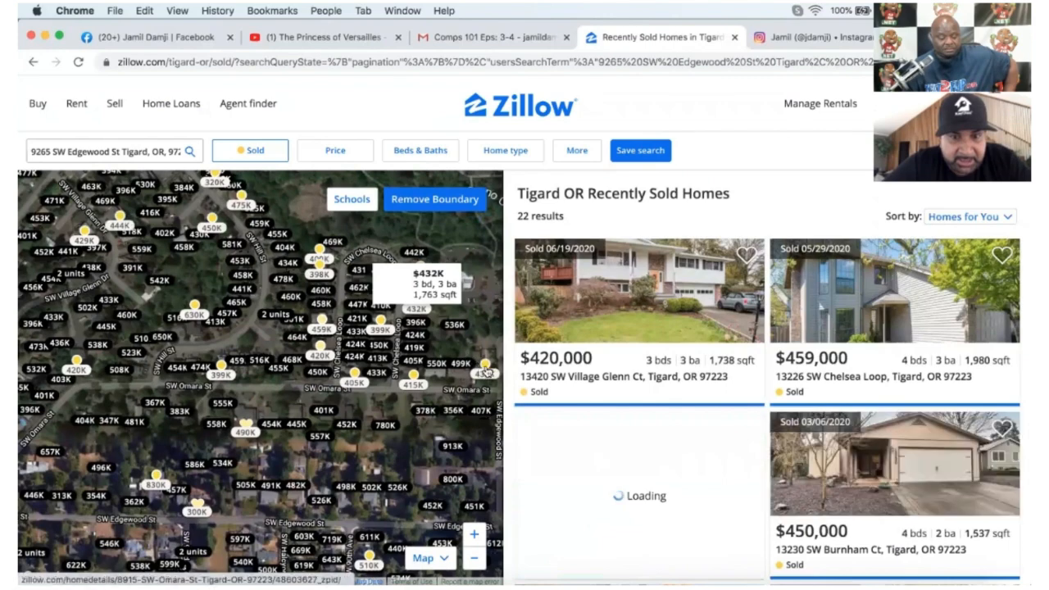
pyautogui.moveTo(486, 373)
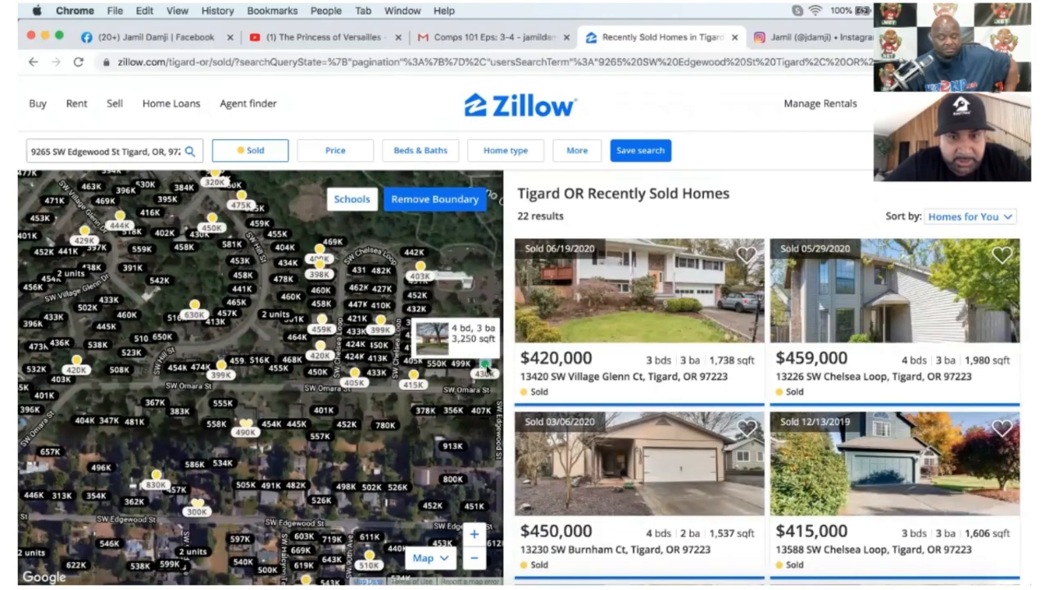
pyautogui.click(486, 372)
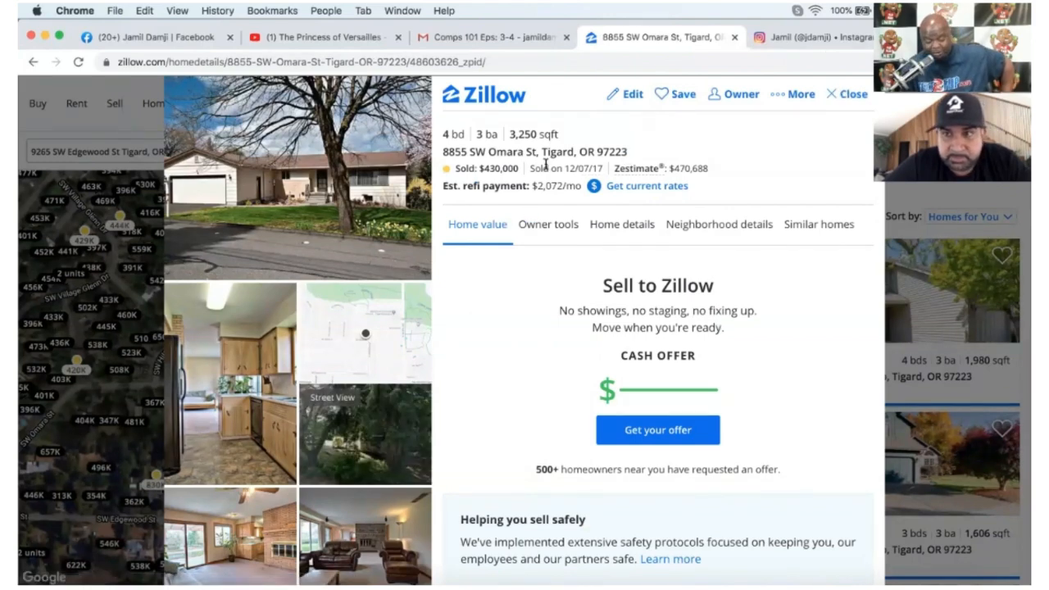
pyautogui.scroll(-5, 293, 279)
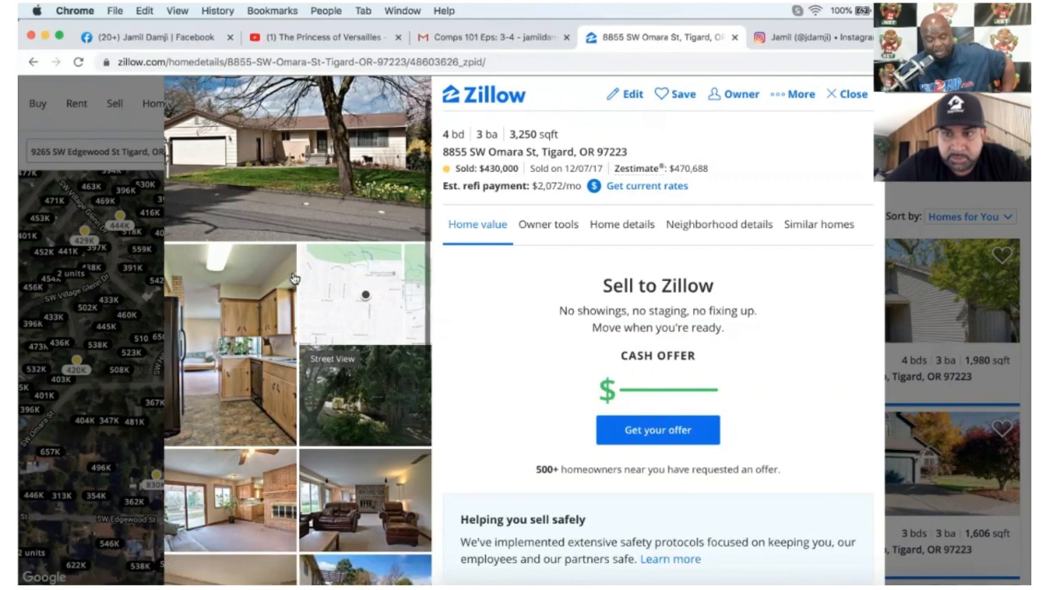
pyautogui.scroll(-2, 293, 279)
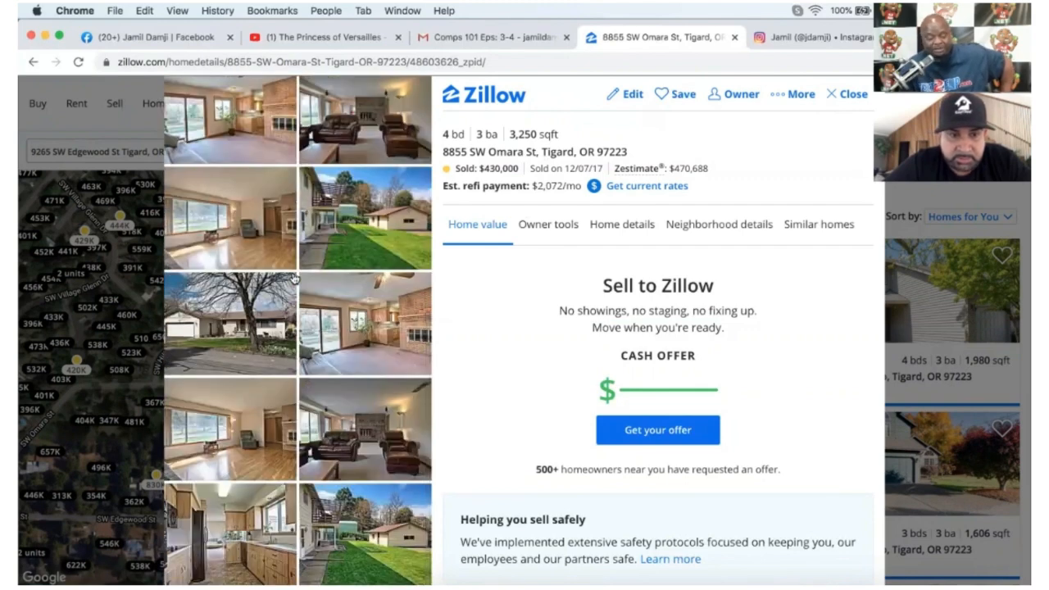
pyautogui.scroll(-3, 293, 278)
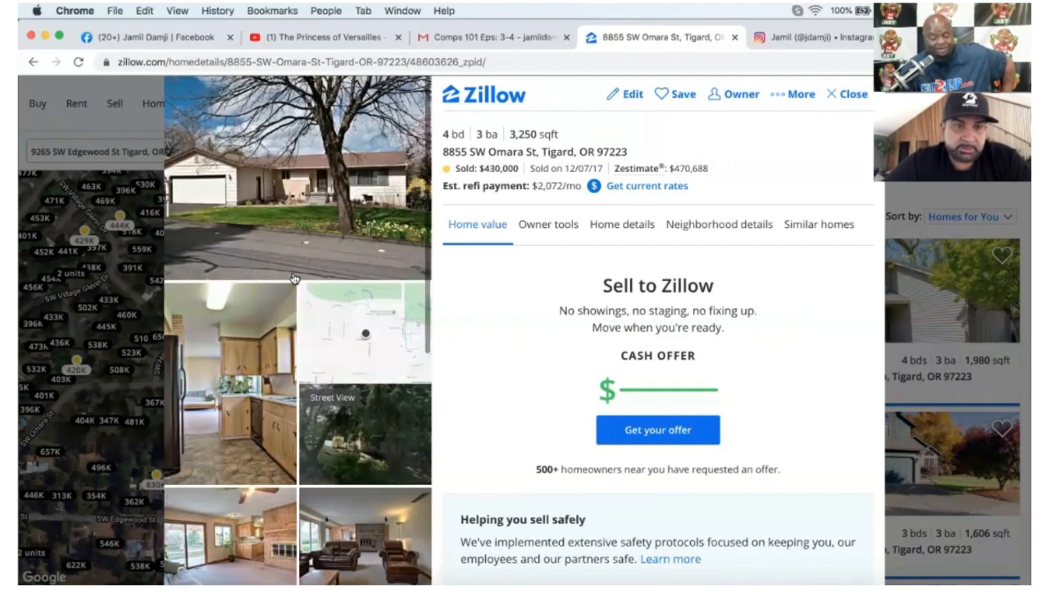
pyautogui.click(839, 100)
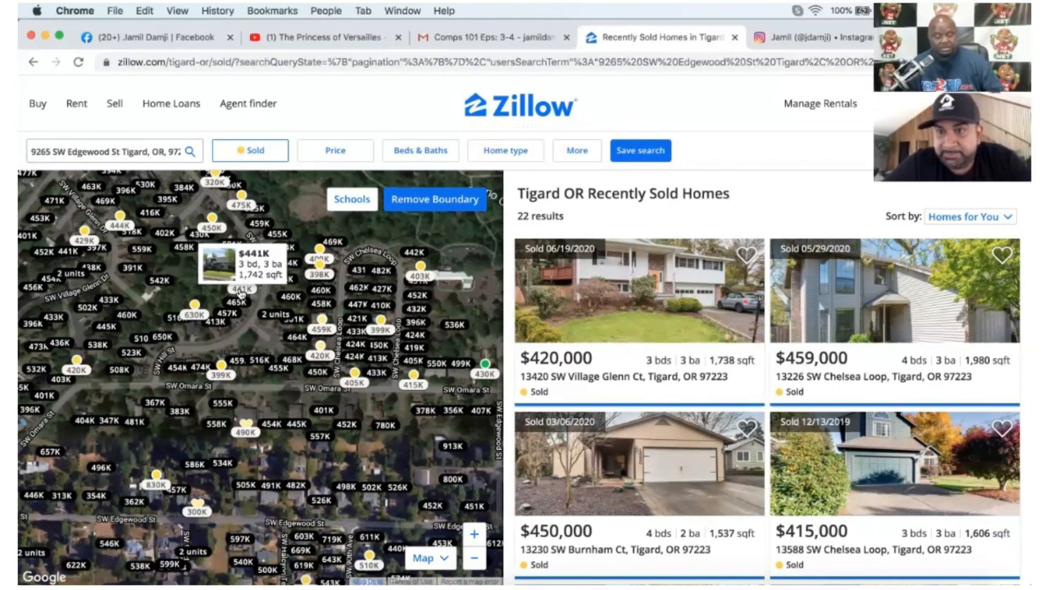
# Zoom the map out until the Tigard sold results grow to 1,397 homes.
pyautogui.scroll(-5, 240, 300)
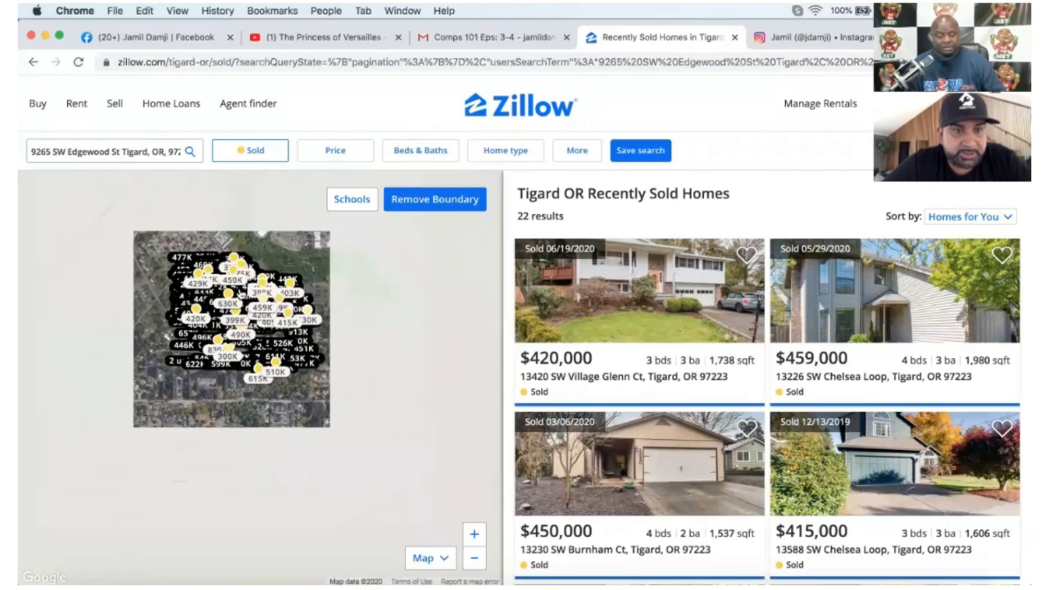
pyautogui.scroll(-2, 240, 295)
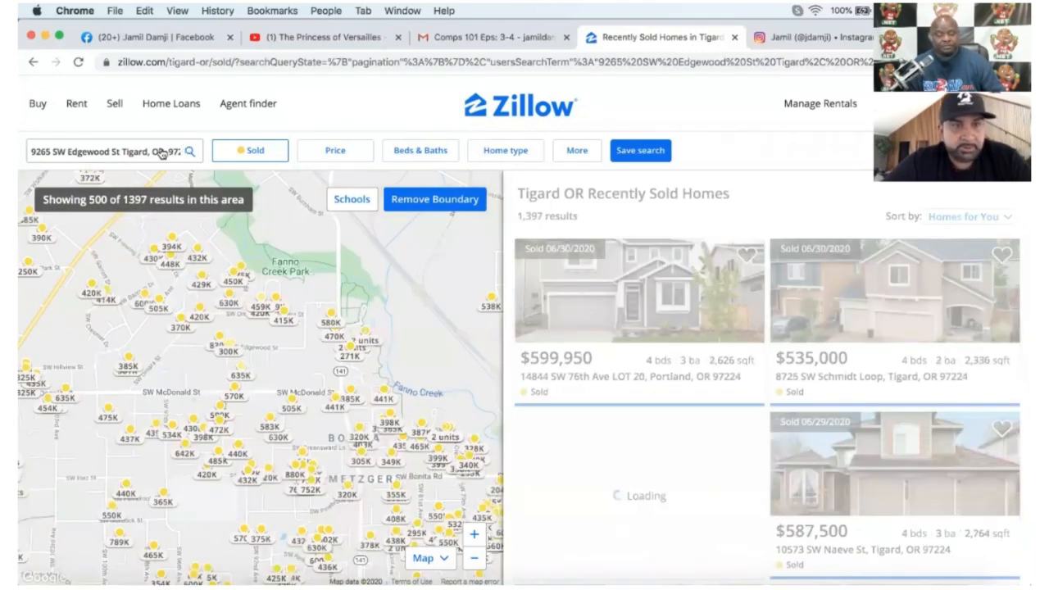
pyautogui.click(102, 149)
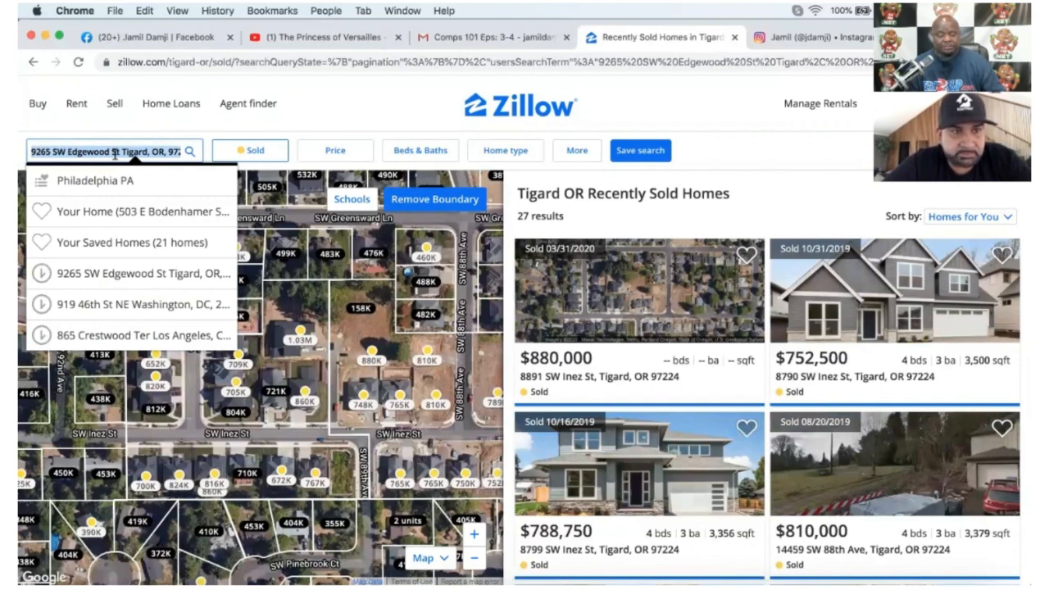
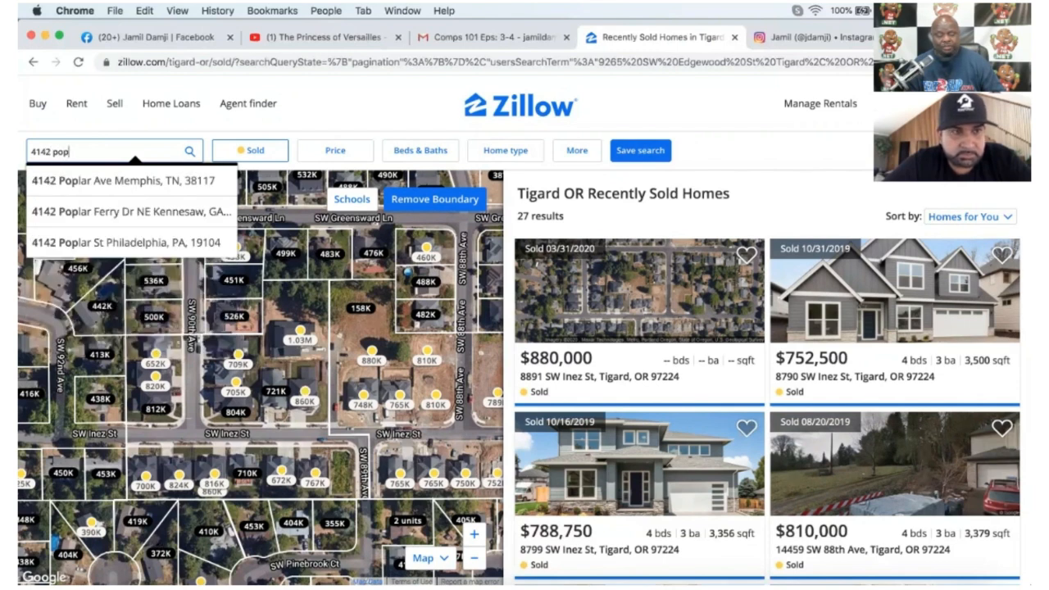
pyautogui.click(125, 242)
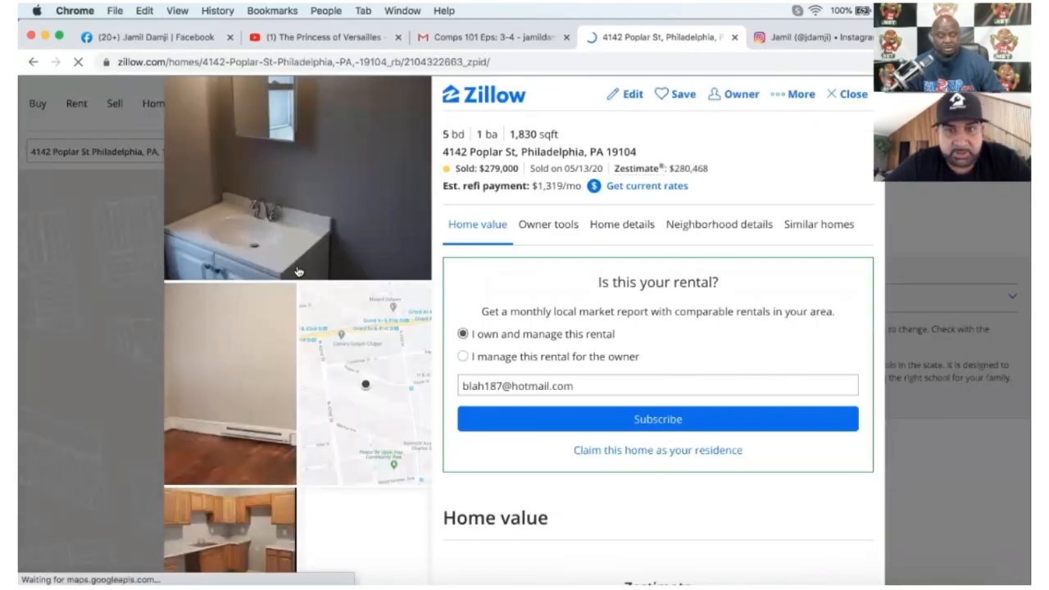
# Review its home value, comparable homes and facts: 5 beds, sold $279,000 on 05/13/20.
pyautogui.scroll(-3, 359, 222)
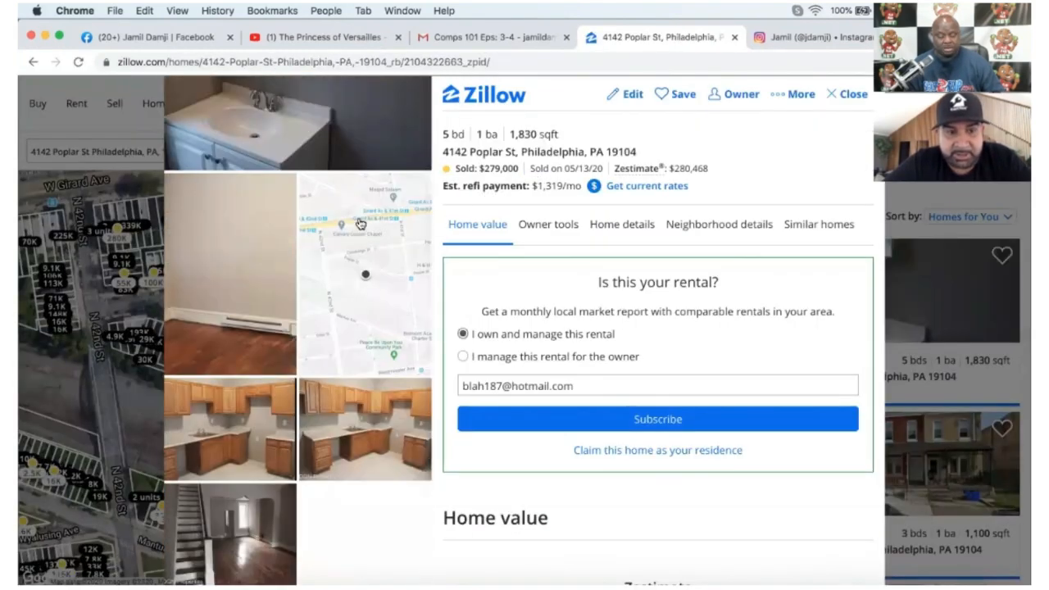
pyautogui.scroll(3, 359, 223)
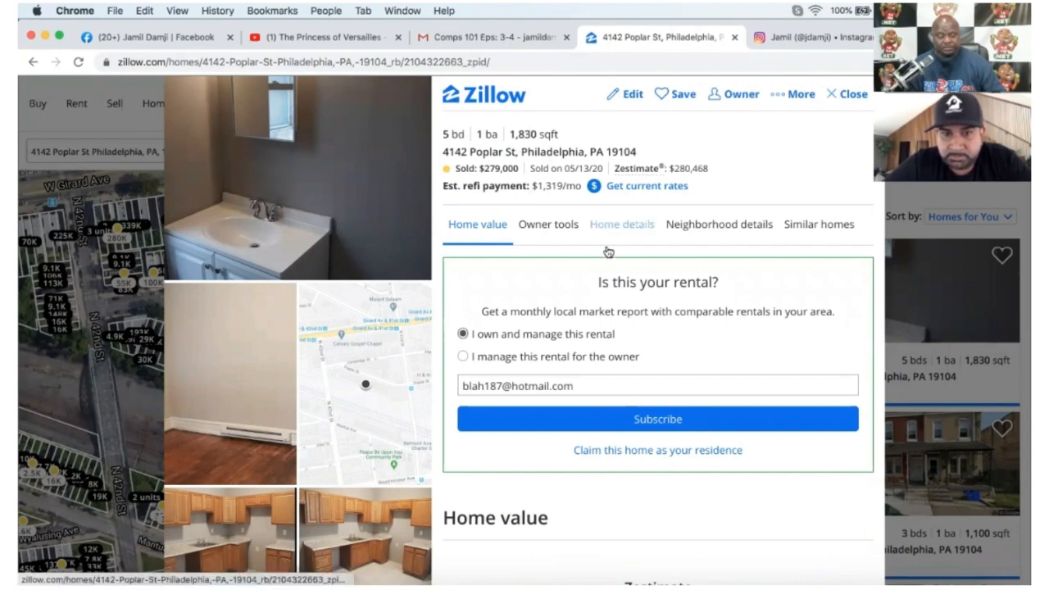
pyautogui.scroll(-10, 601, 376)
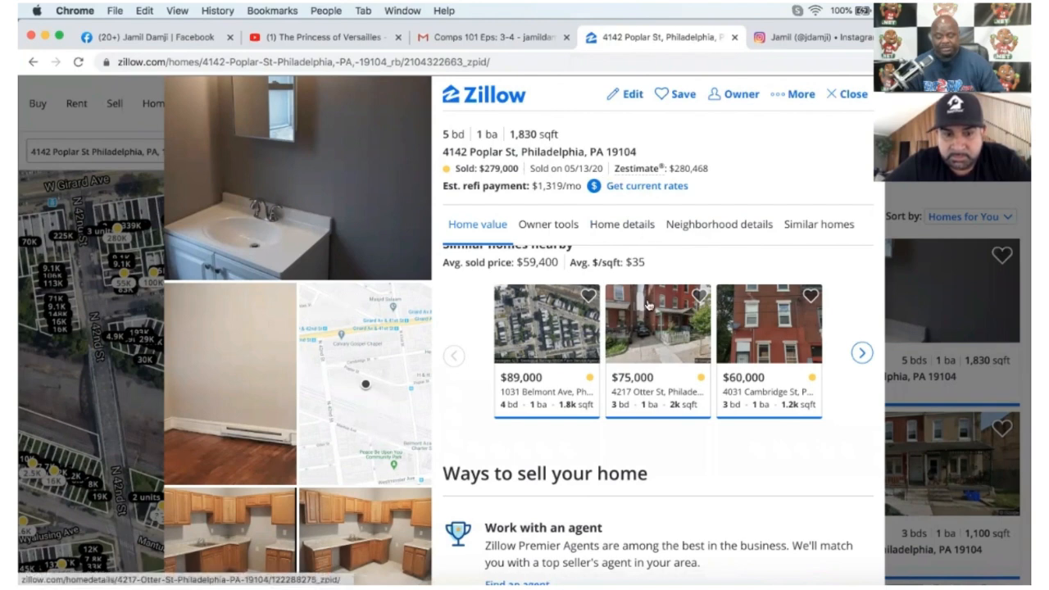
pyautogui.scroll(-2, 647, 305)
pyautogui.scroll(-5, 628, 375)
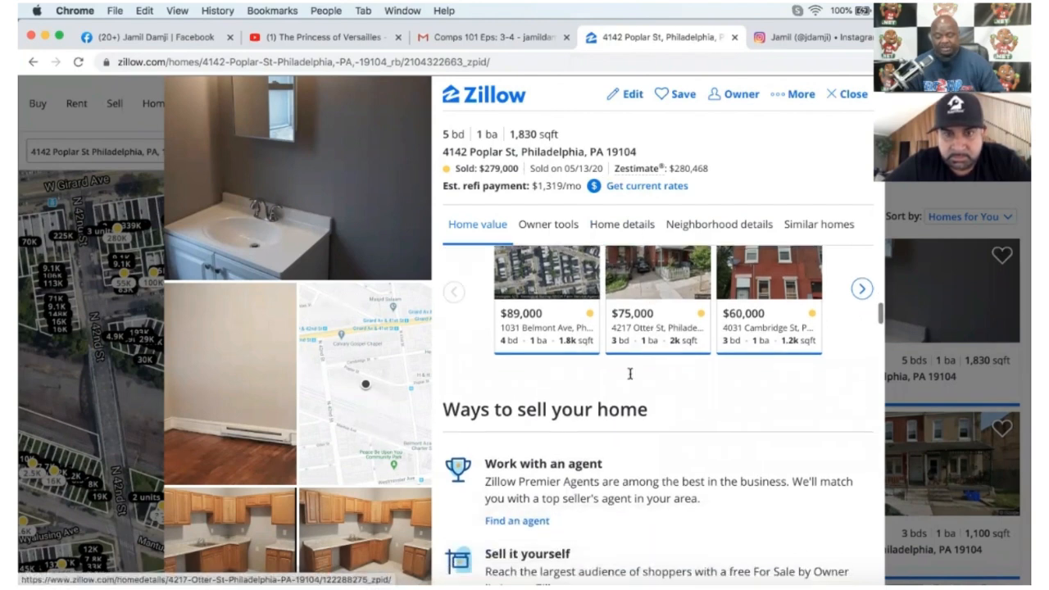
pyautogui.scroll(-10, 565, 491)
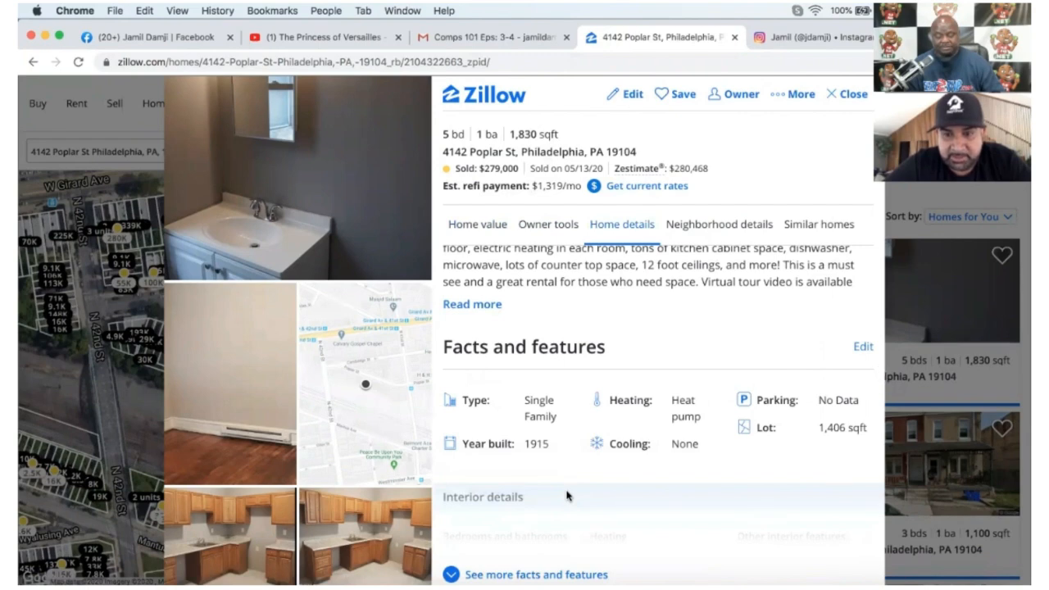
pyautogui.scroll(15, 567, 496)
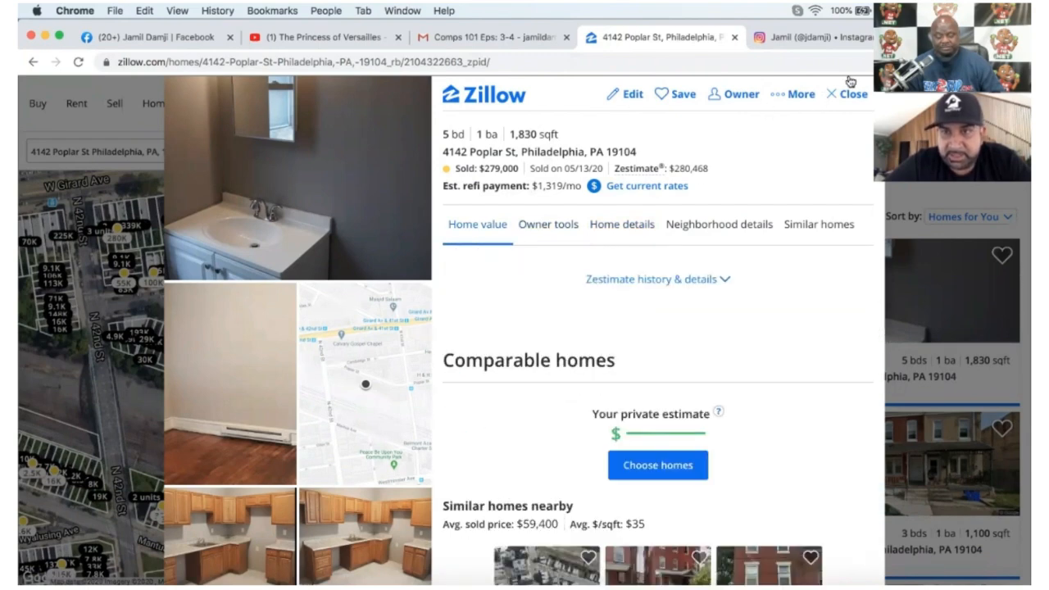
pyautogui.click(849, 94)
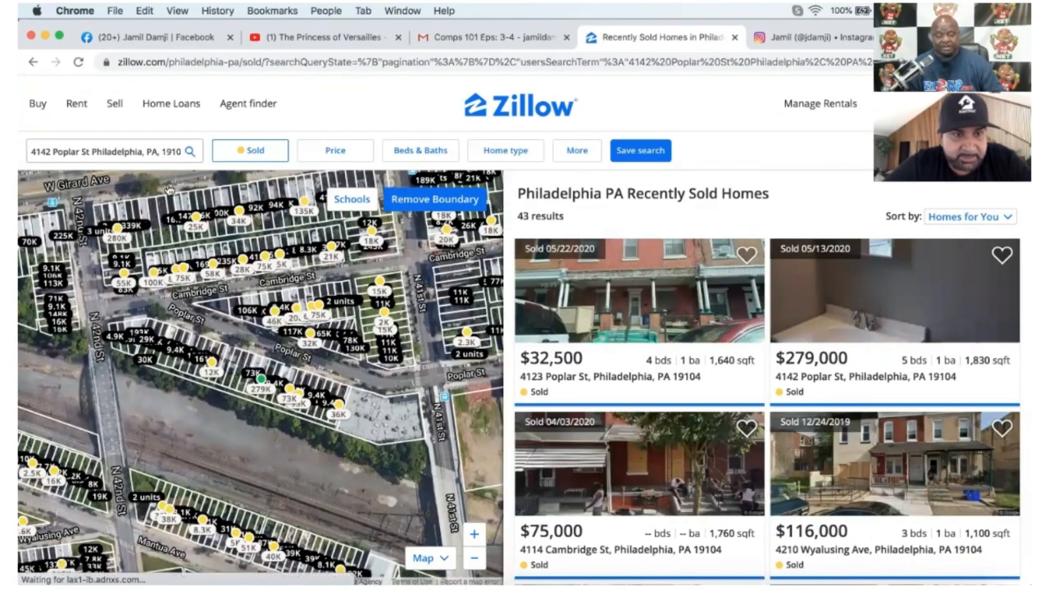
pyautogui.click(166, 151)
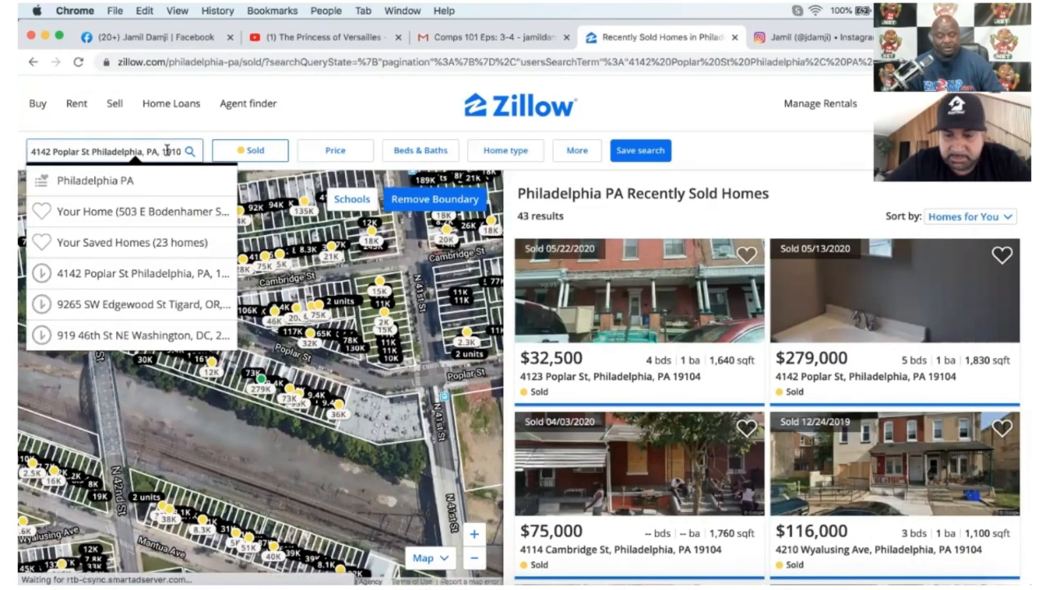
pyautogui.press('Return')
pyautogui.click(682, 96)
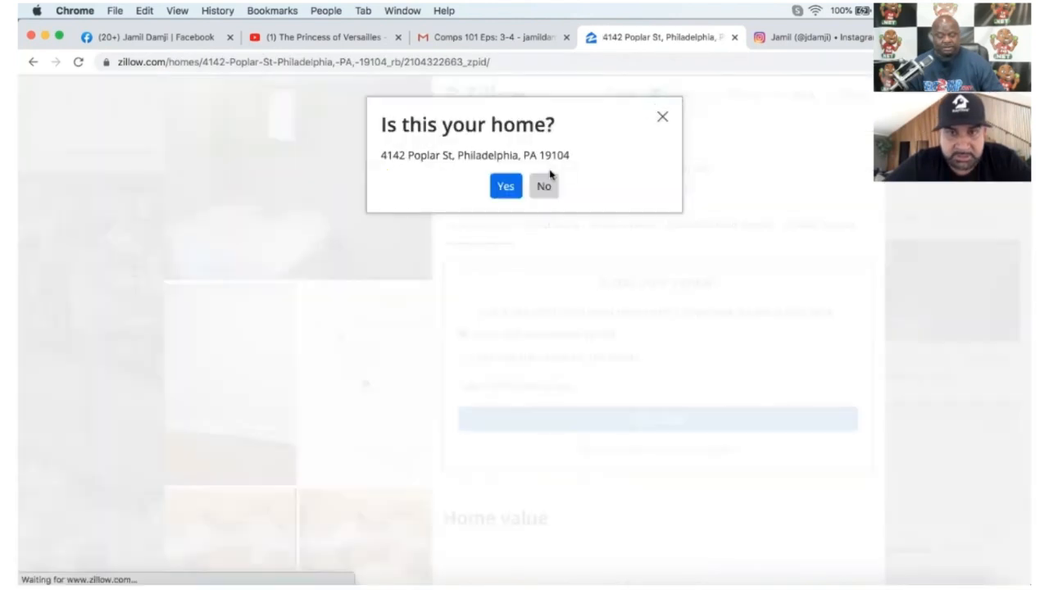
pyautogui.click(501, 190)
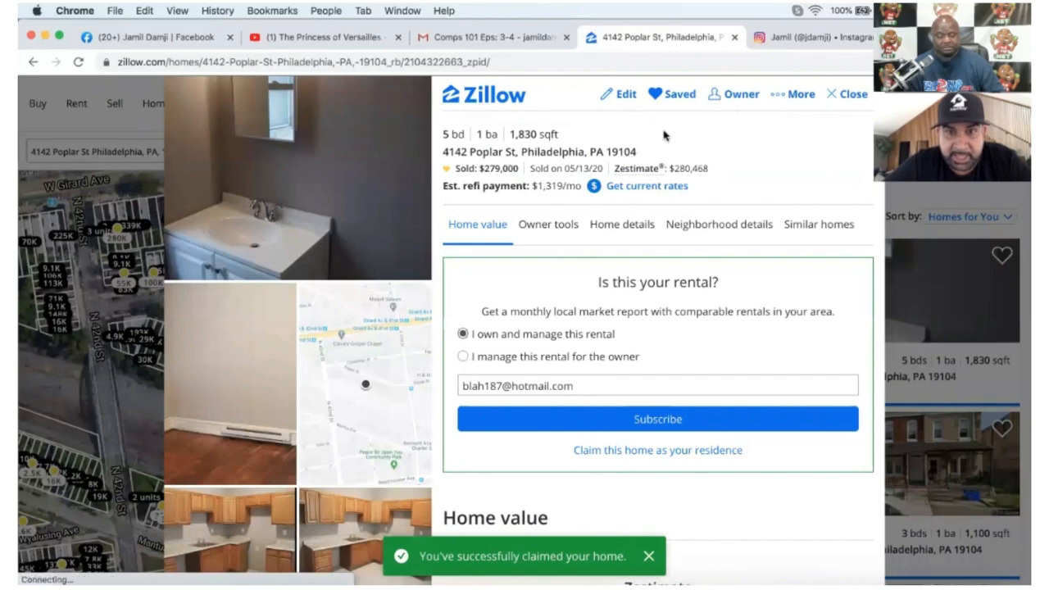
pyautogui.click(852, 93)
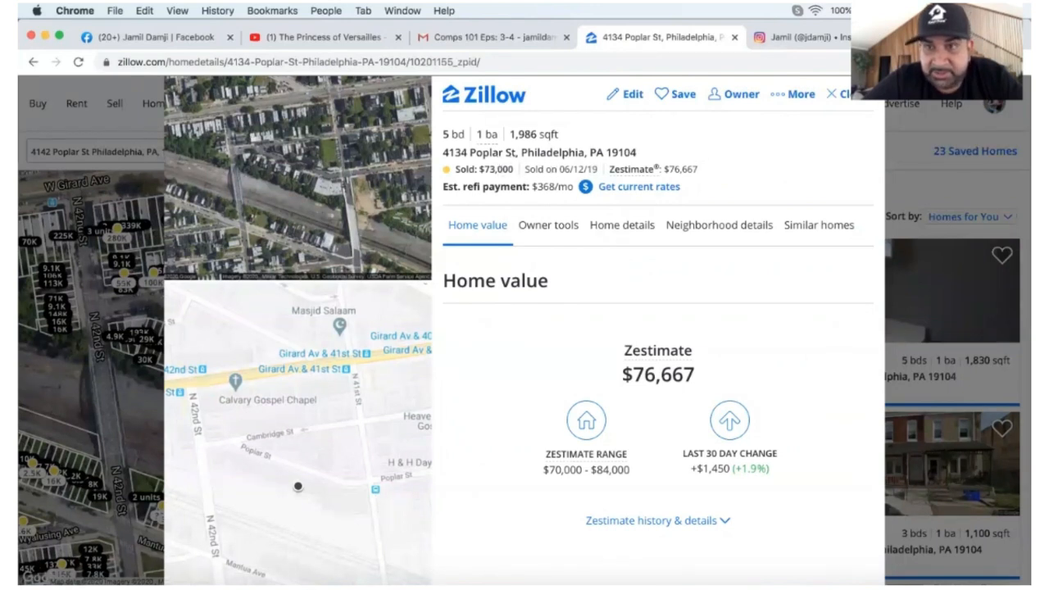
pyautogui.click(842, 95)
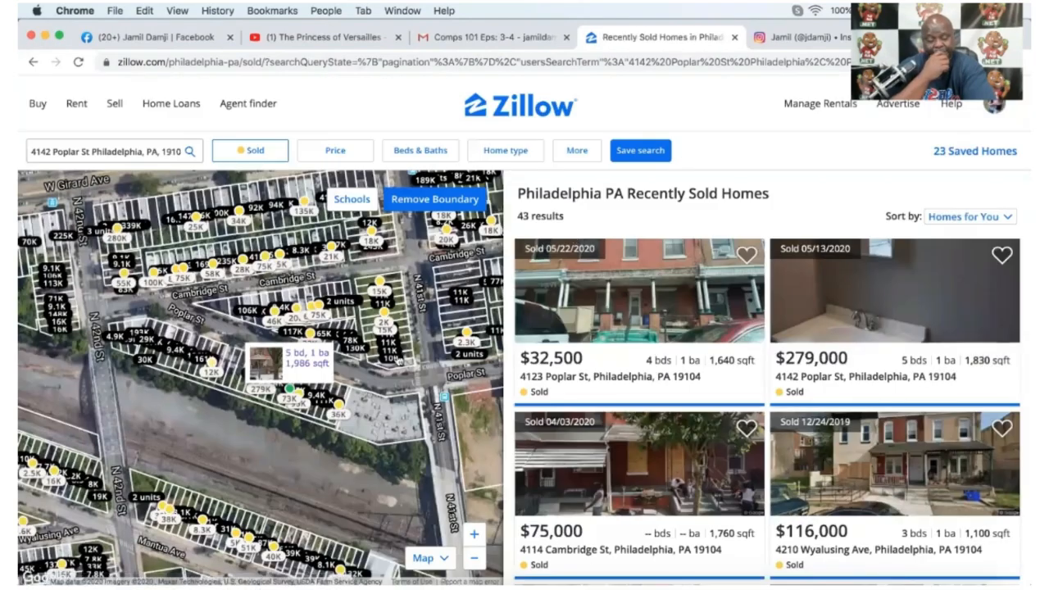
pyautogui.moveTo(255, 389)
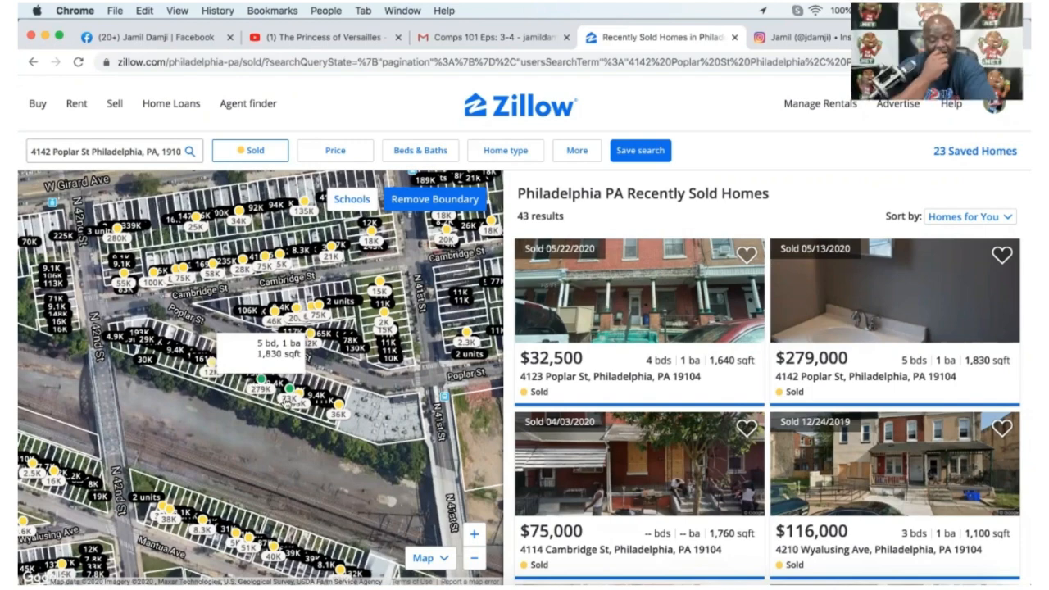
pyautogui.click(288, 389)
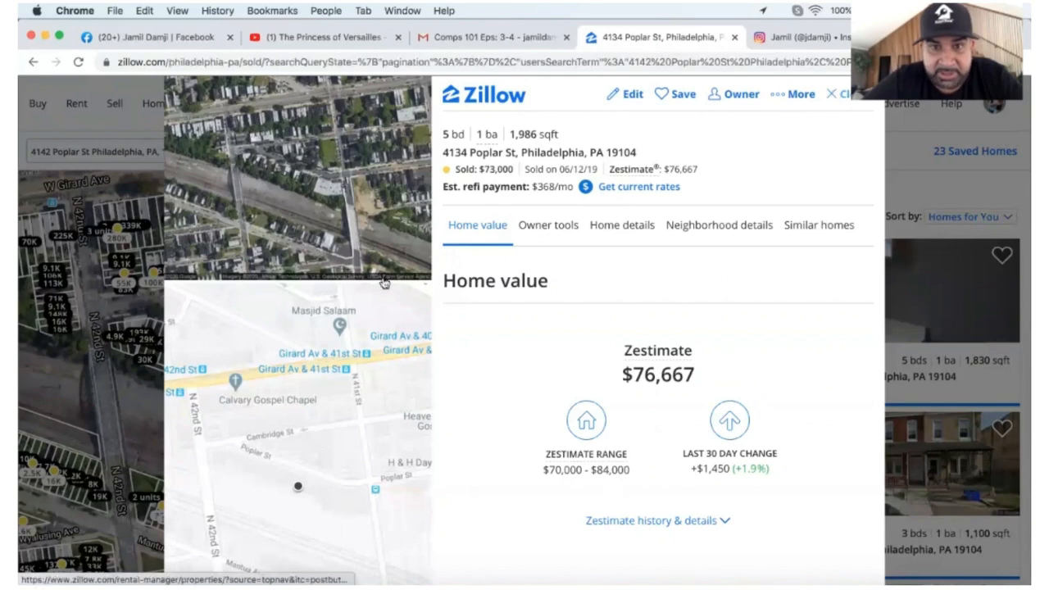
pyautogui.click(834, 95)
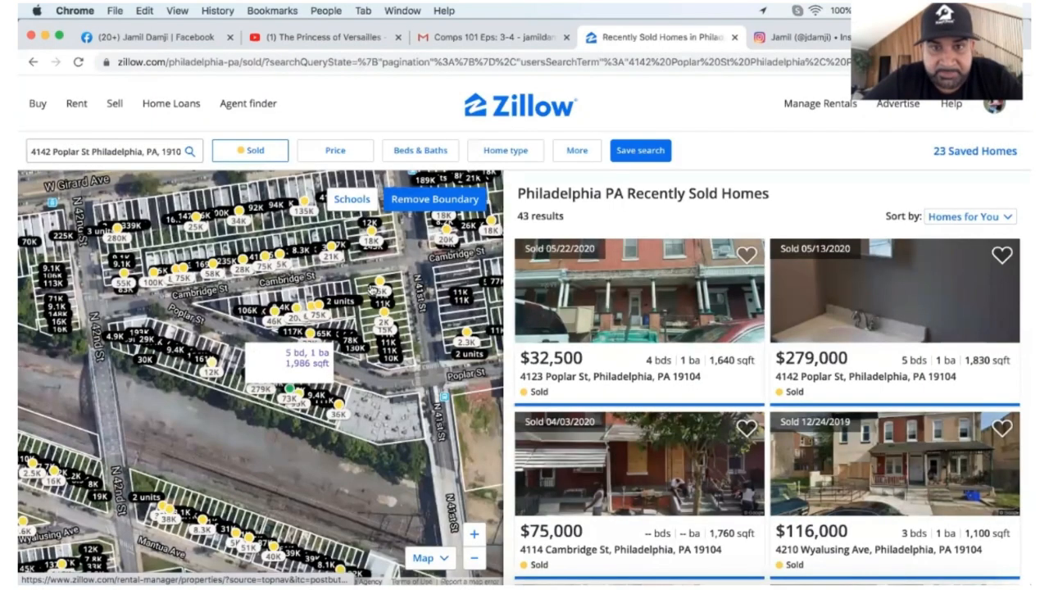
pyautogui.click(301, 397)
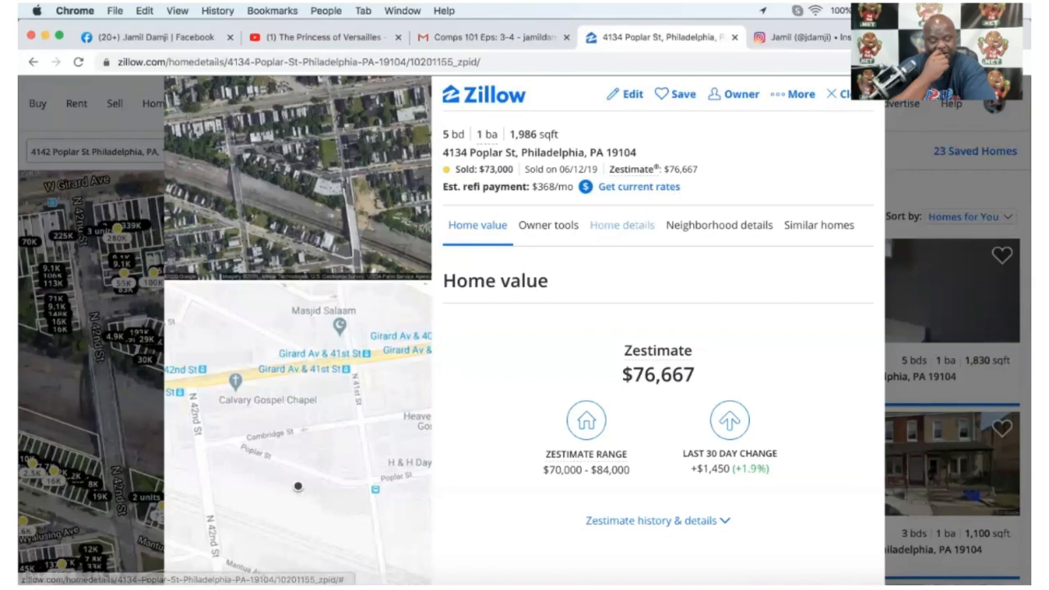
pyautogui.click(831, 96)
# Zoom the map in on Poplar St and scroll through the sold results list.
pyautogui.moveTo(831, 102)
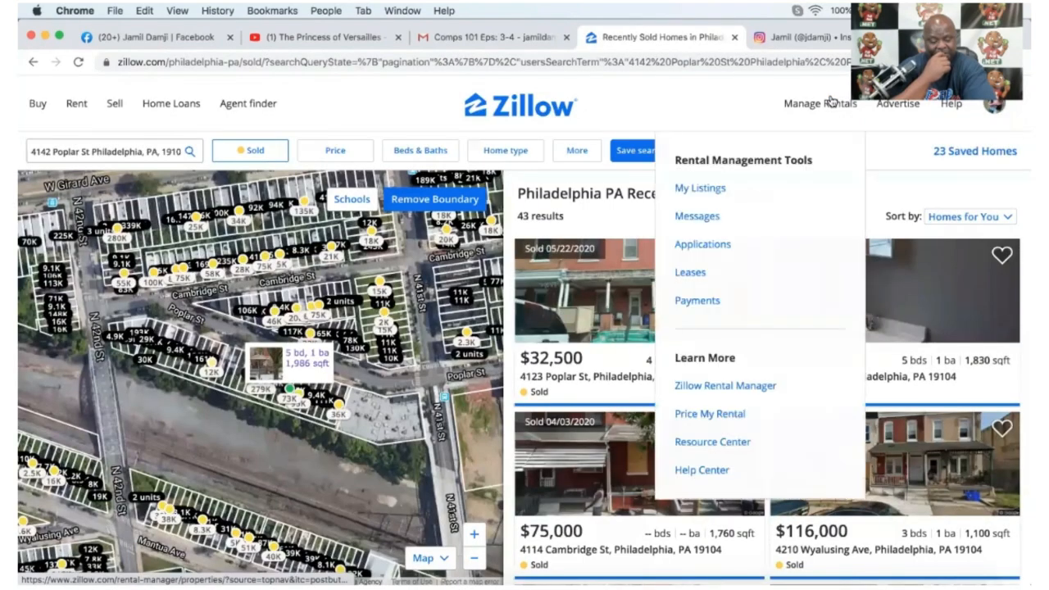
pyautogui.click(474, 534)
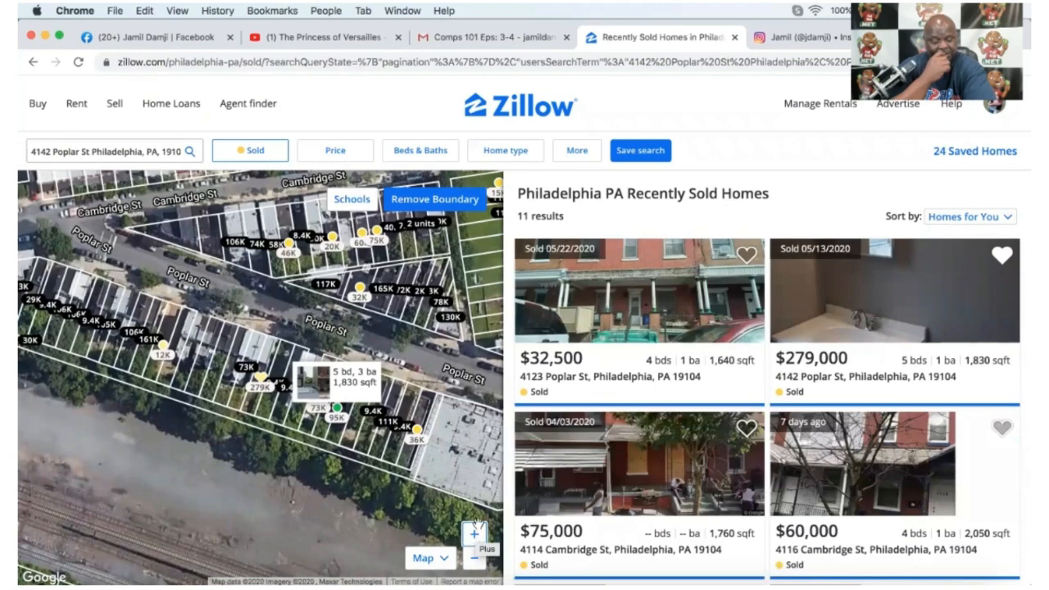
pyautogui.scroll(-5, 764, 394)
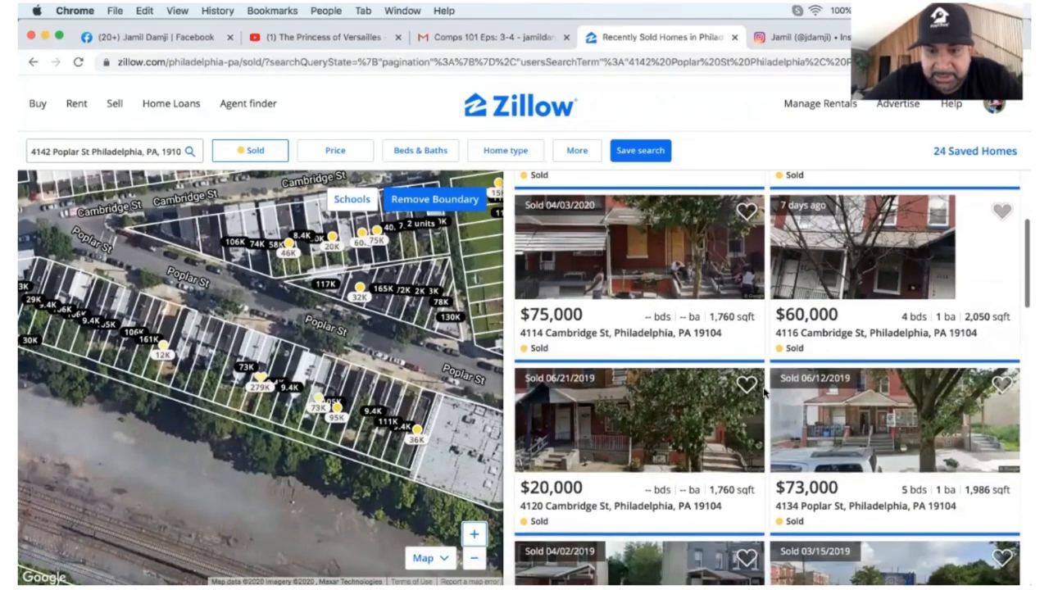
pyautogui.scroll(-9, 763, 394)
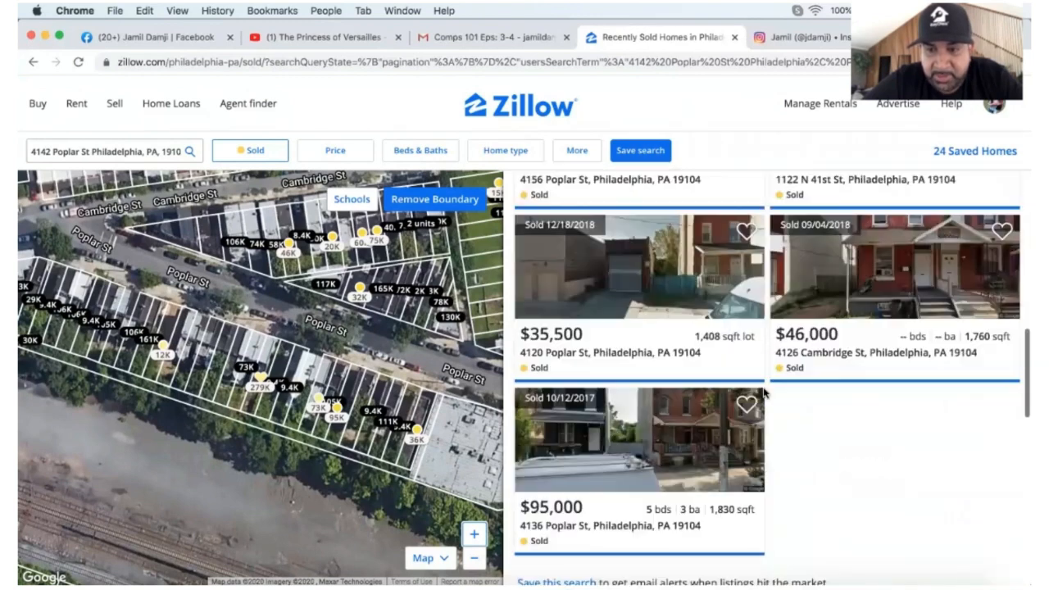
pyautogui.scroll(-5, 763, 393)
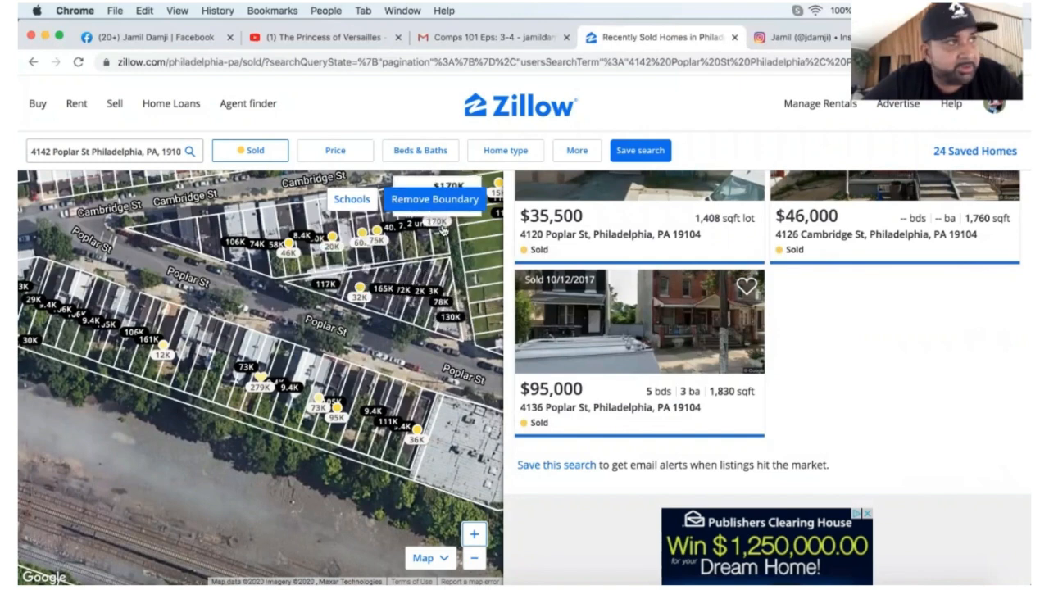
pyautogui.moveTo(409, 329); pyautogui.dragTo(435, 370)
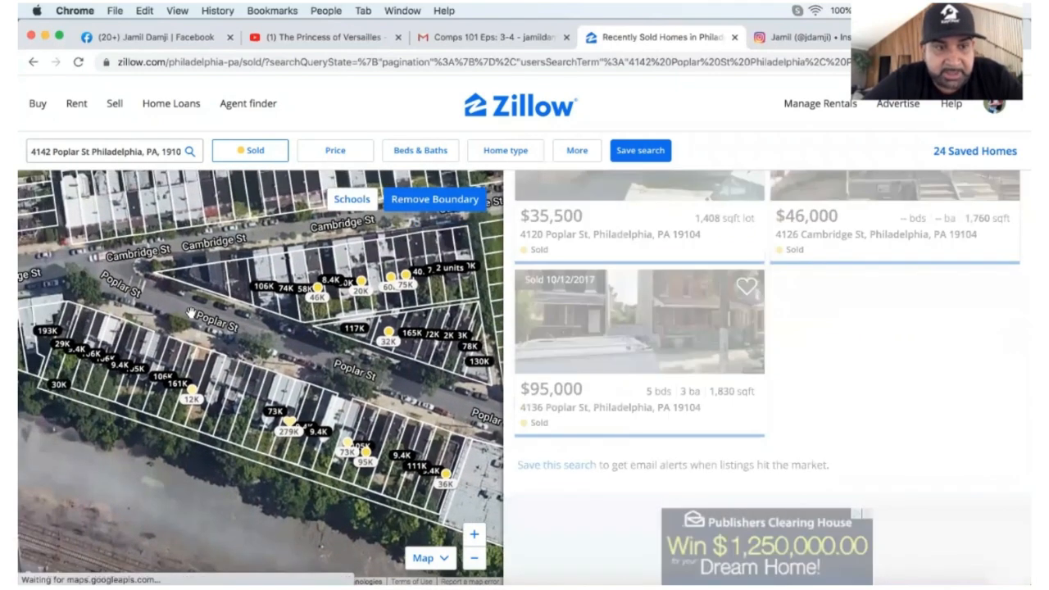
pyautogui.moveTo(189, 318); pyautogui.dragTo(211, 316)
pyautogui.moveTo(98, 204)
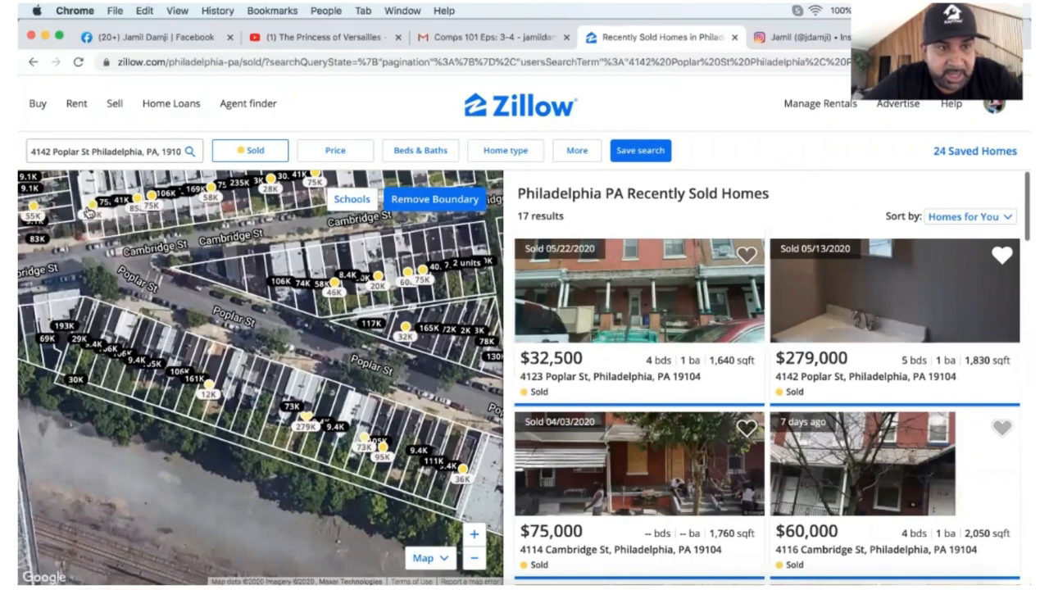
pyautogui.click(88, 211)
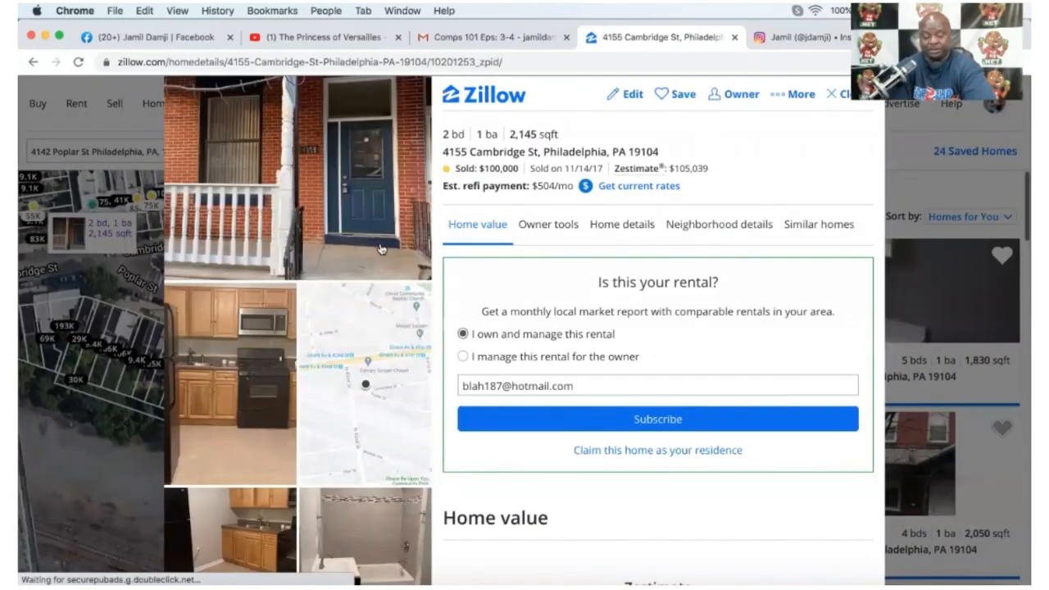
pyautogui.click(836, 97)
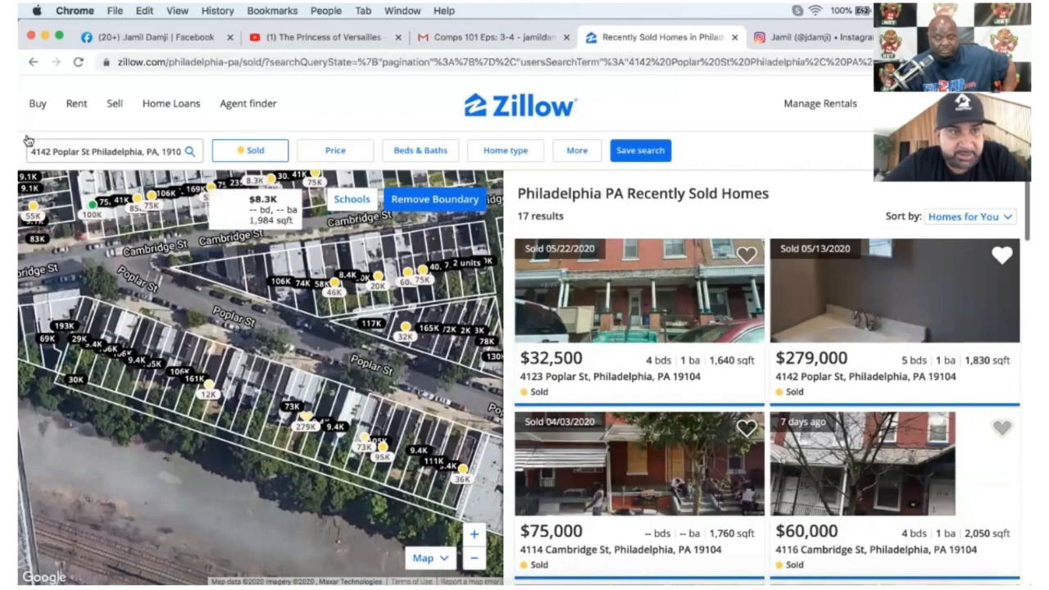
pyautogui.tripleClick(113, 149)
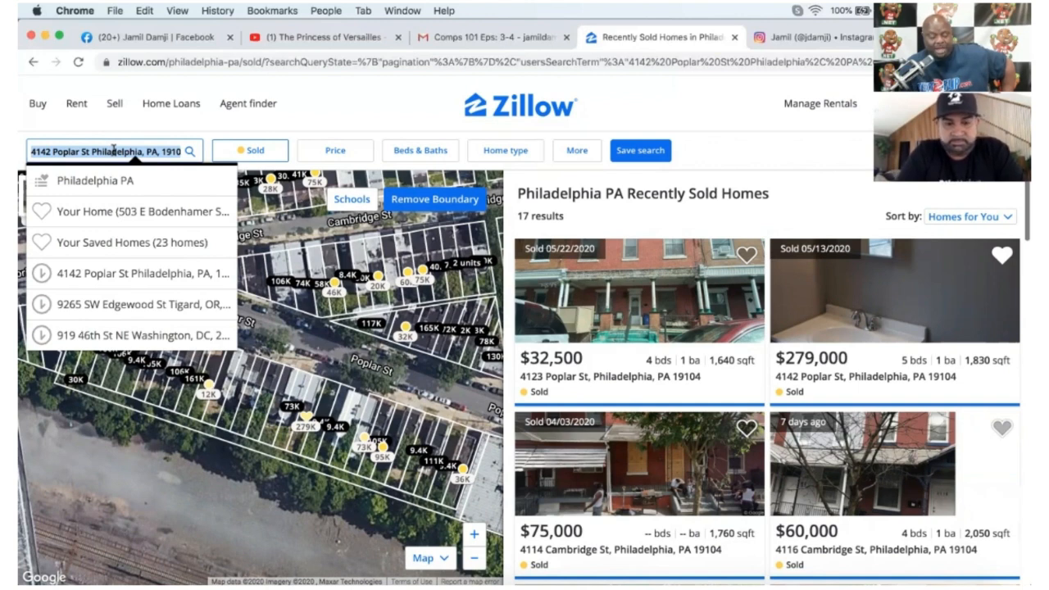
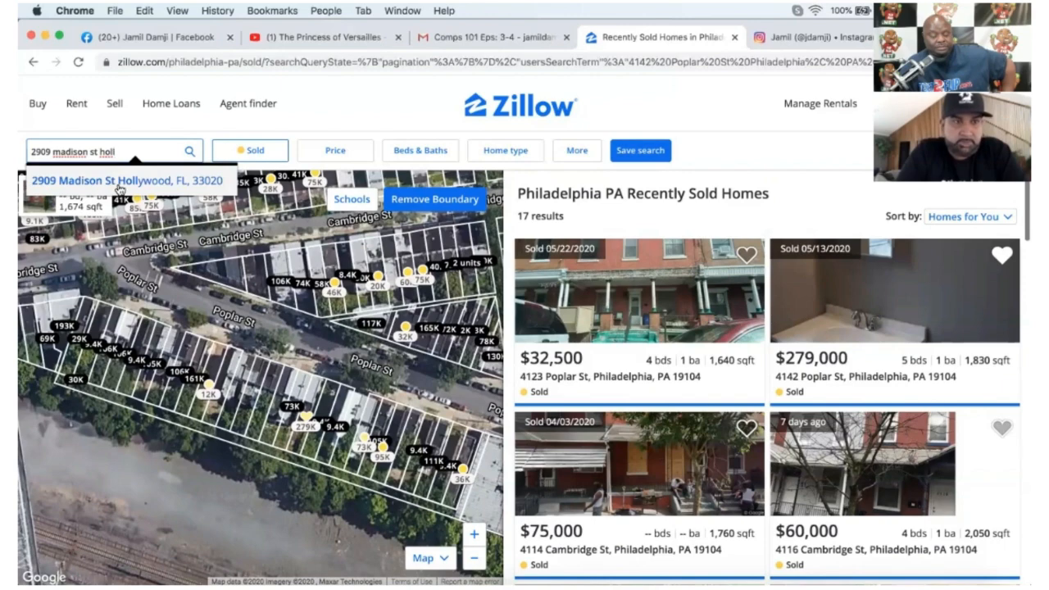
pyautogui.click(118, 187)
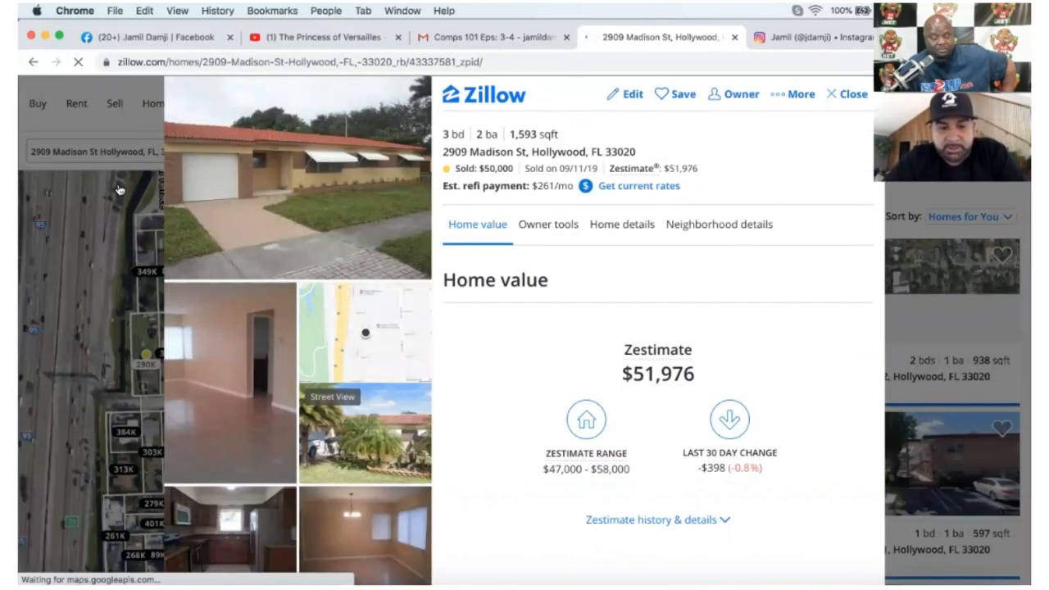
pyautogui.click(662, 96)
pyautogui.click(504, 186)
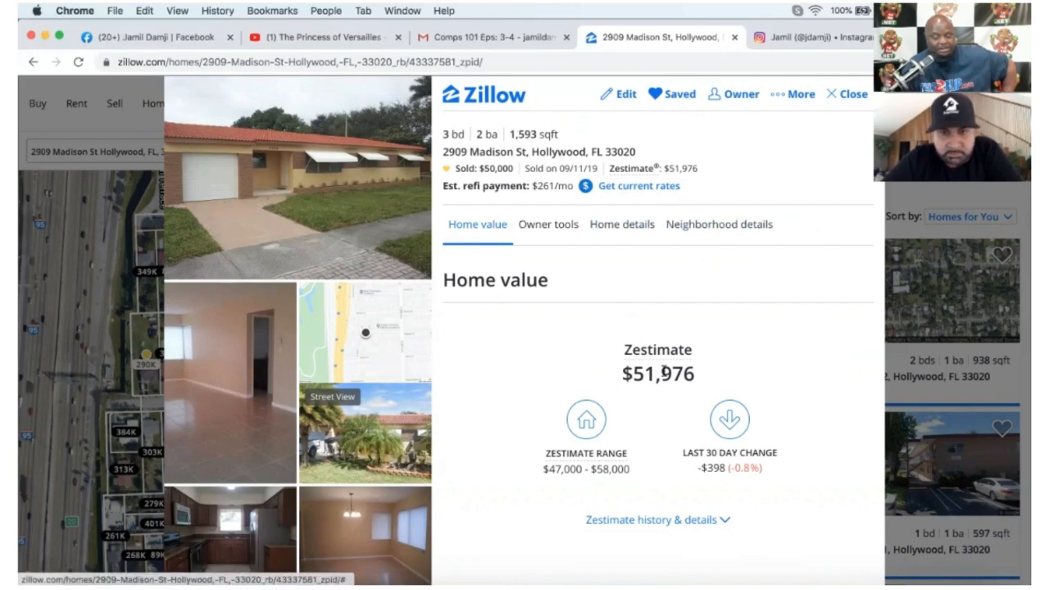
pyautogui.scroll(-2, 663, 371)
pyautogui.scroll(-5, 664, 371)
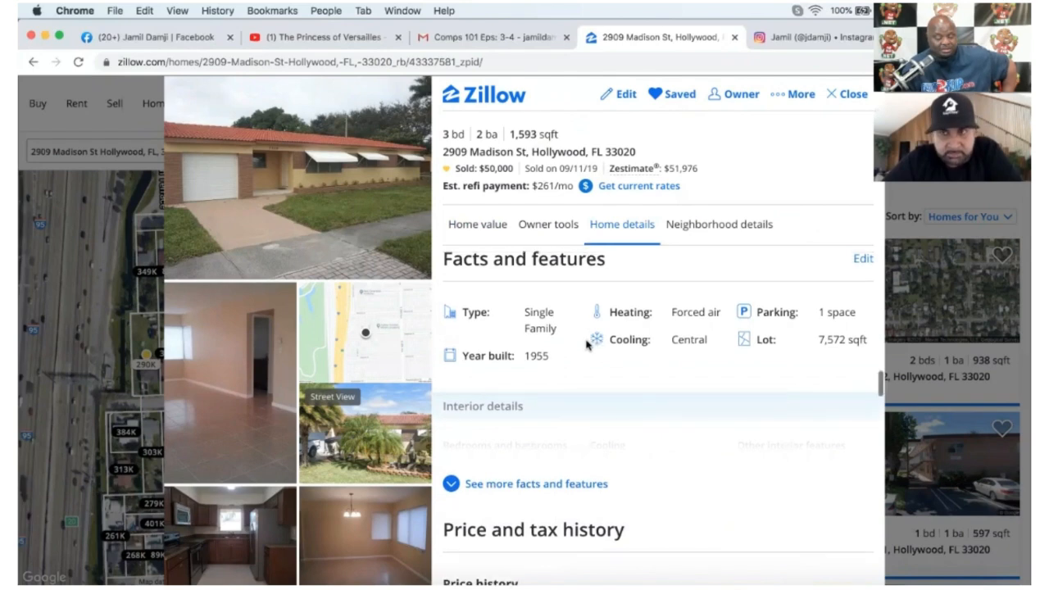
pyautogui.scroll(2, 586, 345)
pyautogui.scroll(1, 586, 345)
pyautogui.scroll(5, 586, 342)
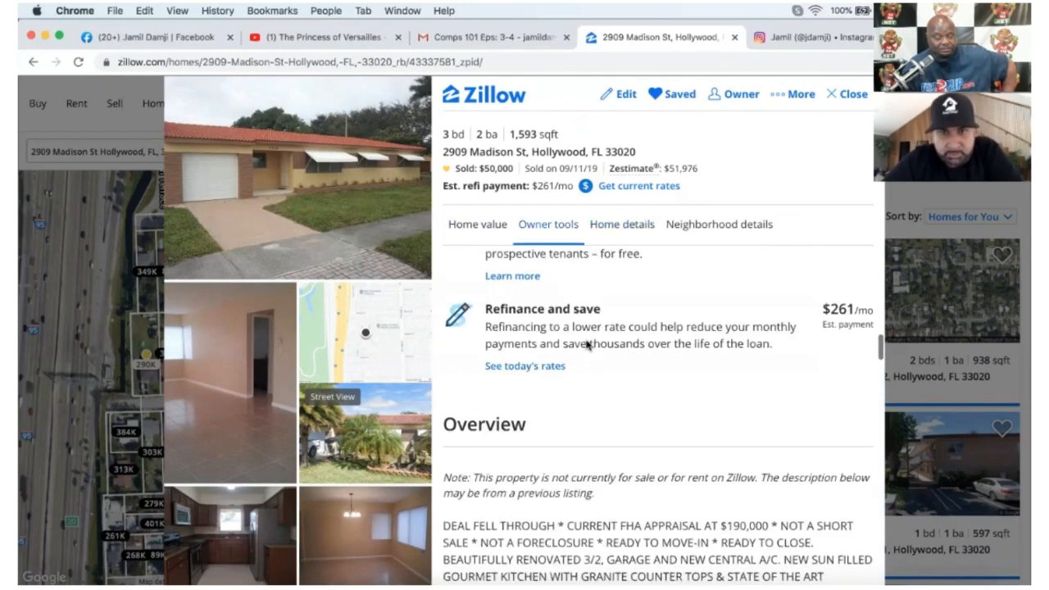
pyautogui.scroll(4, 585, 343)
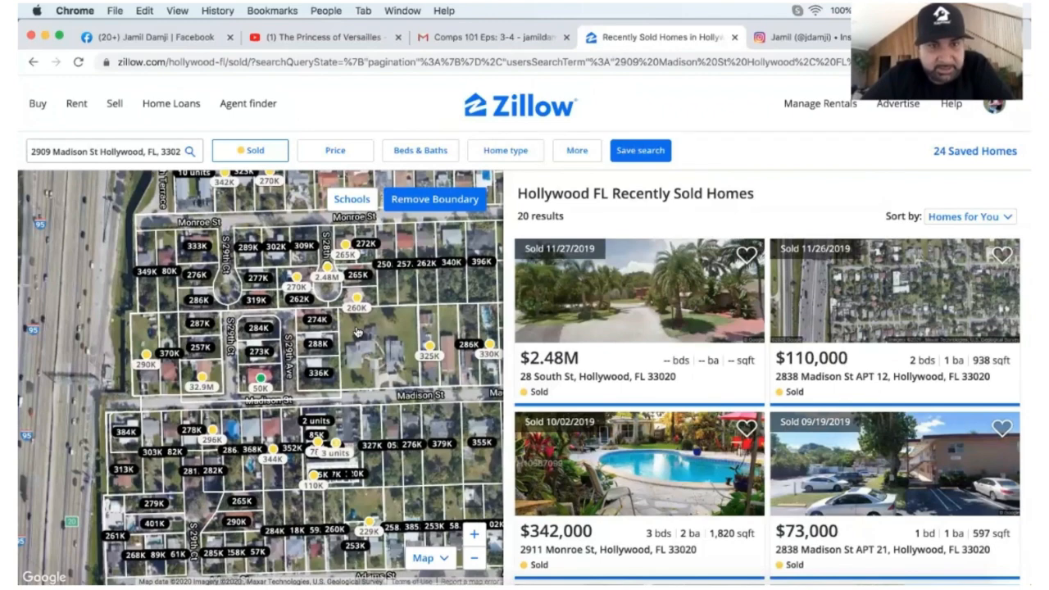
pyautogui.click(345, 245)
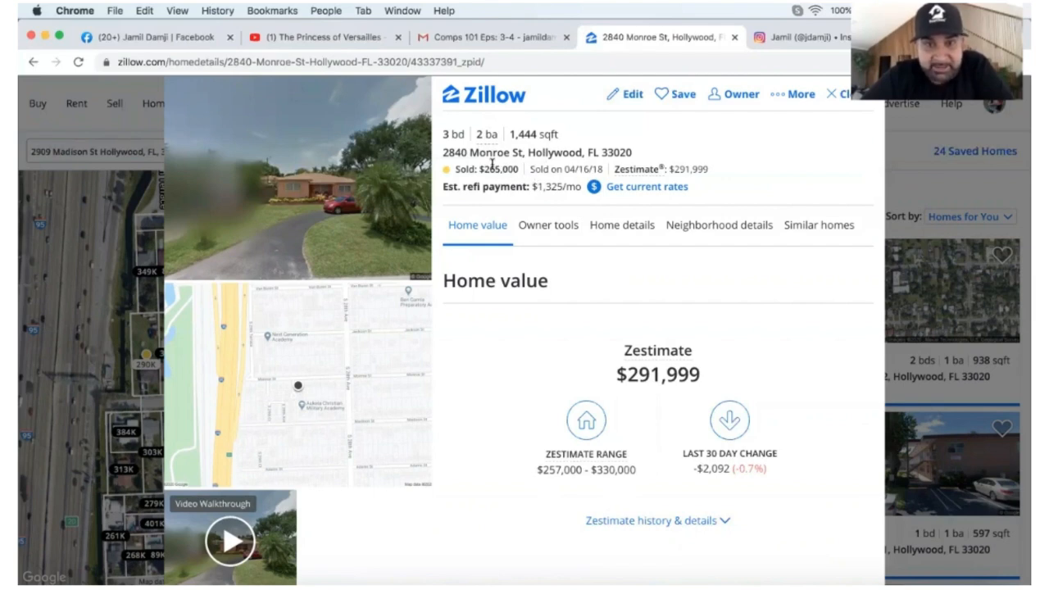
pyautogui.click(839, 94)
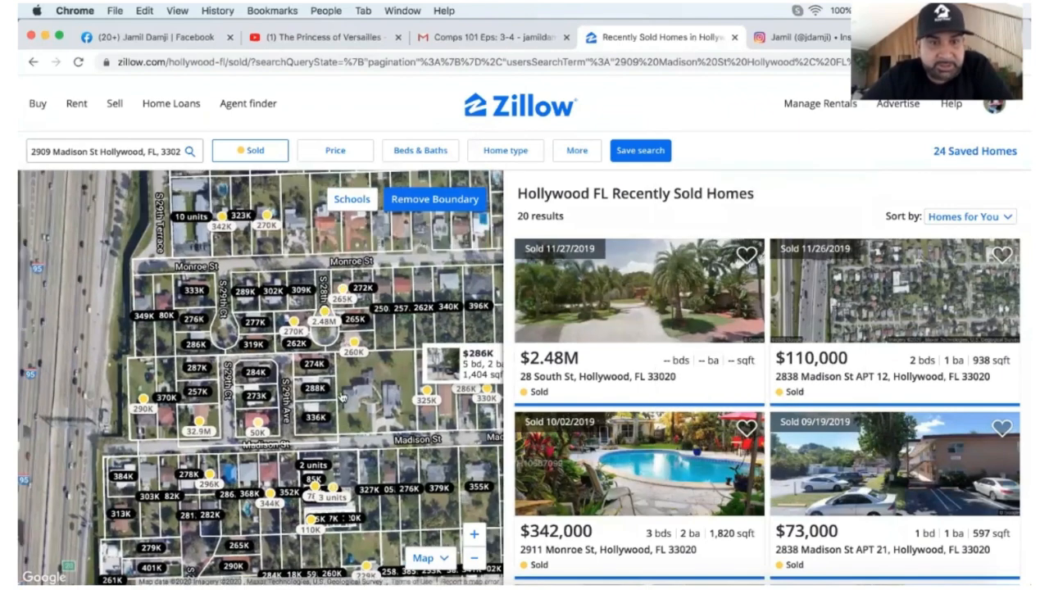
pyautogui.moveTo(259, 234)
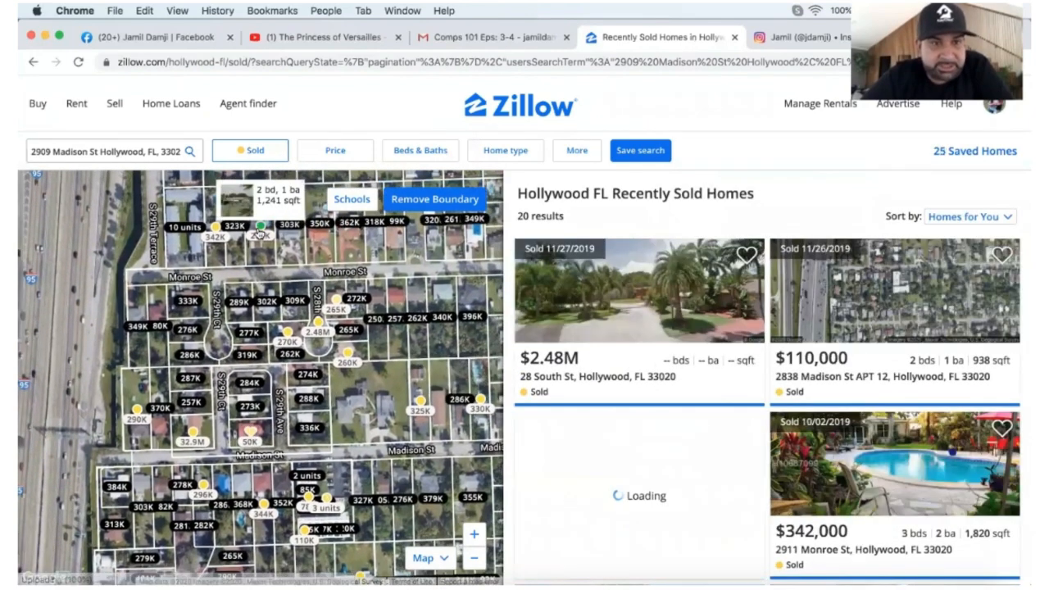
pyautogui.click(258, 234)
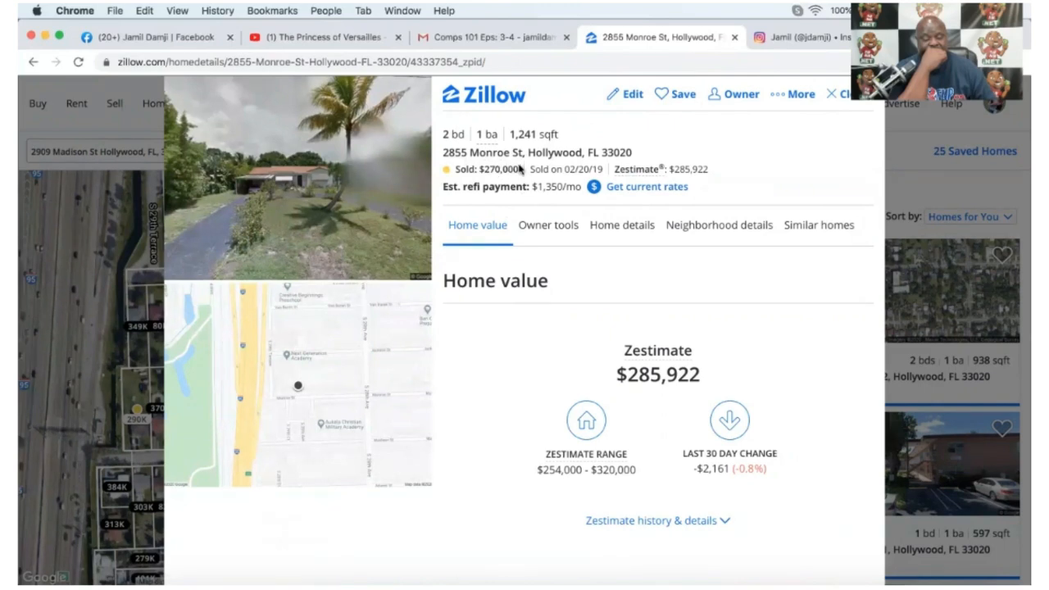
pyautogui.click(844, 98)
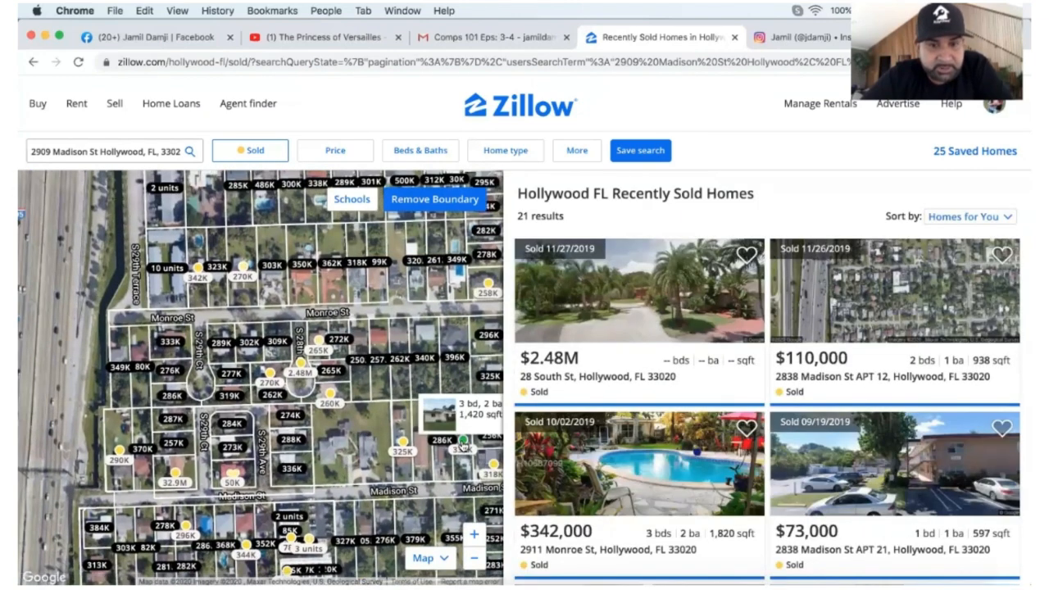
pyautogui.click(463, 443)
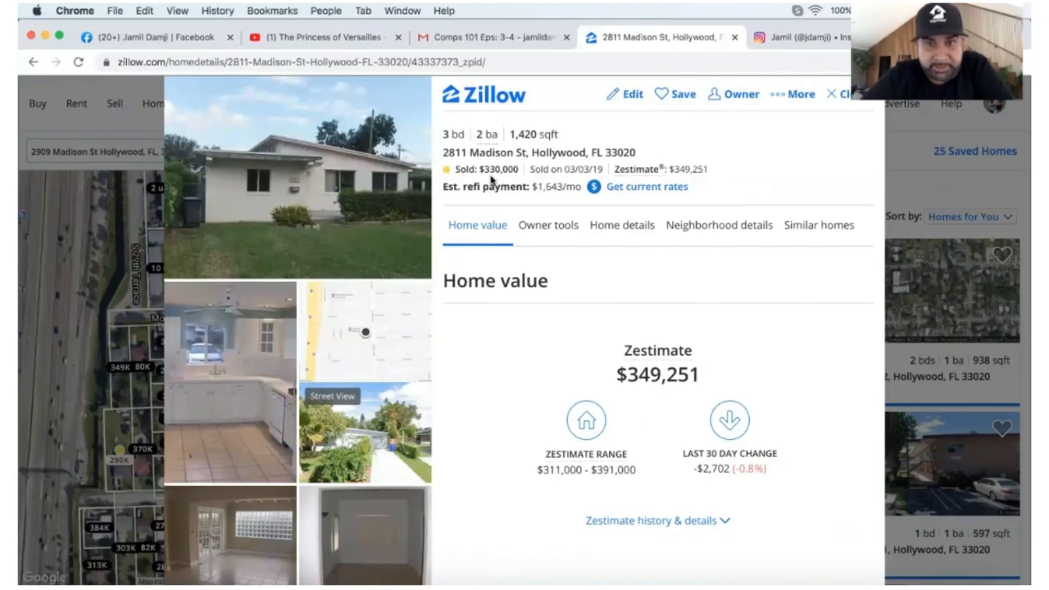
pyautogui.scroll(-5, 357, 444)
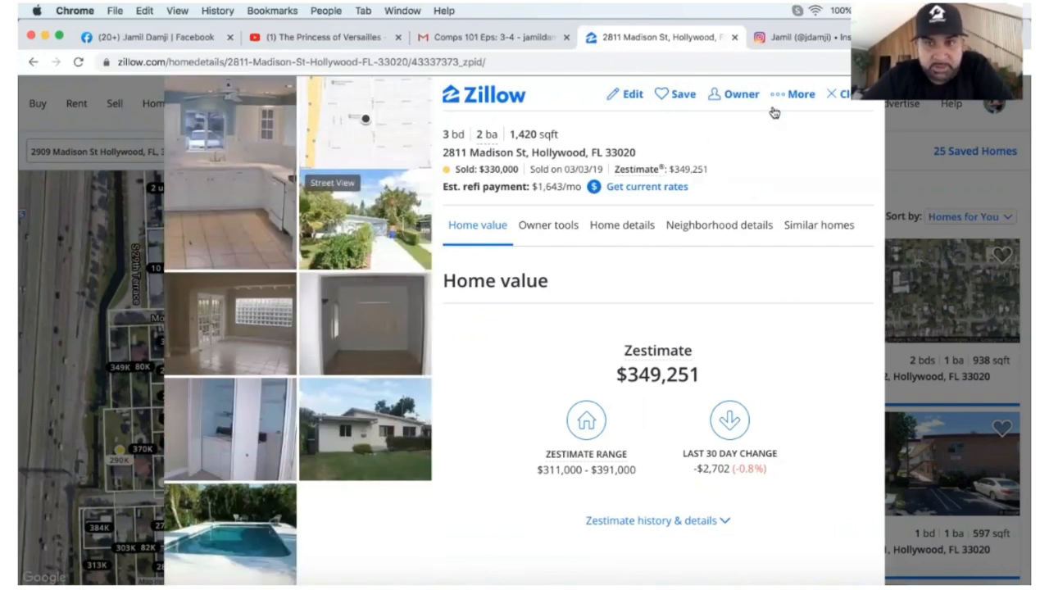
pyautogui.scroll(-10, 626, 376)
pyautogui.scroll(-12, 626, 376)
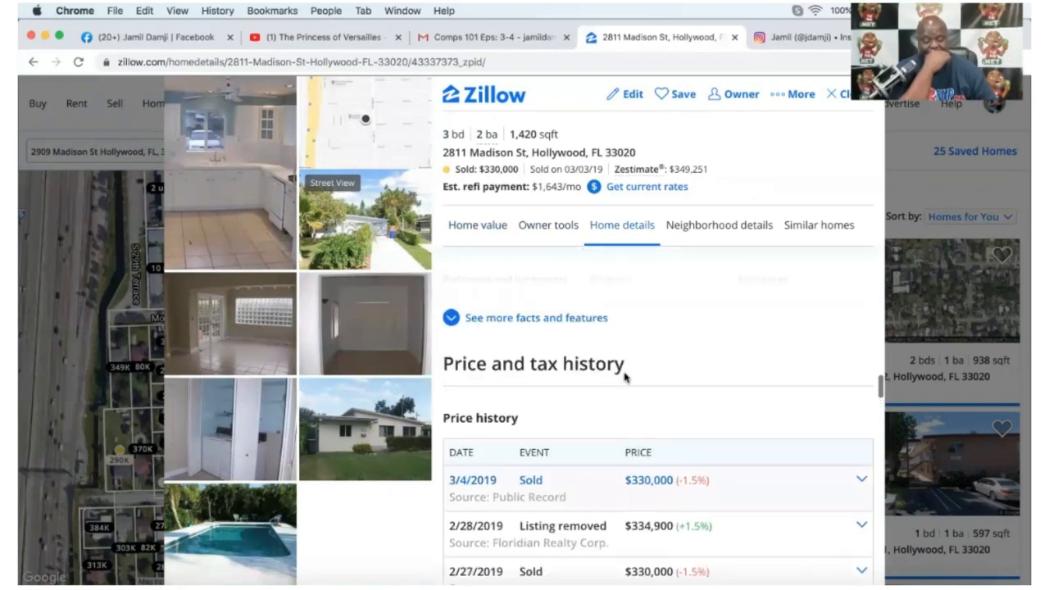
pyautogui.scroll(5, 626, 376)
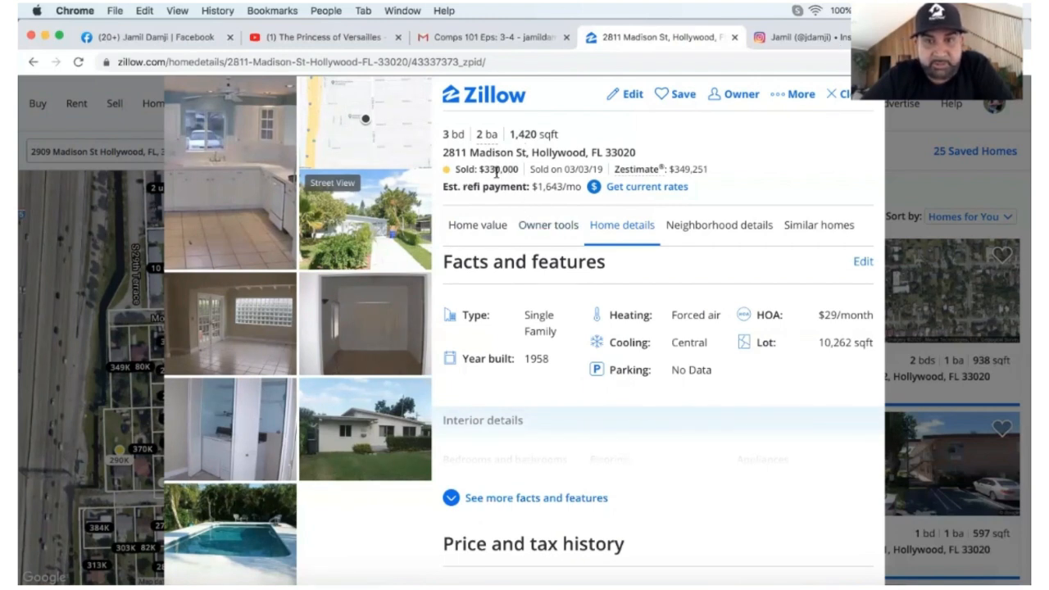
pyautogui.click(841, 100)
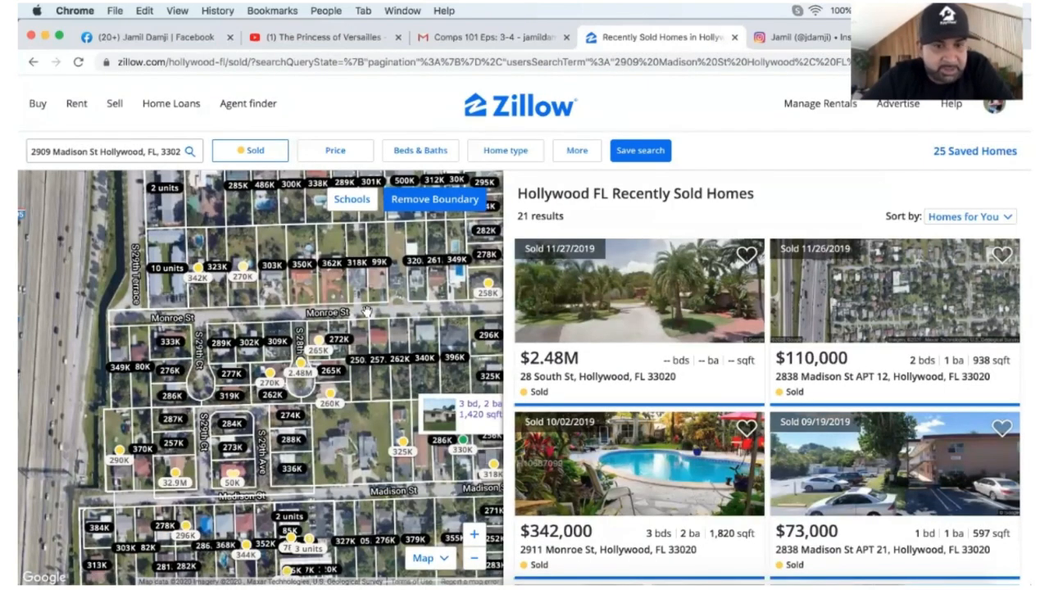
pyautogui.click(402, 443)
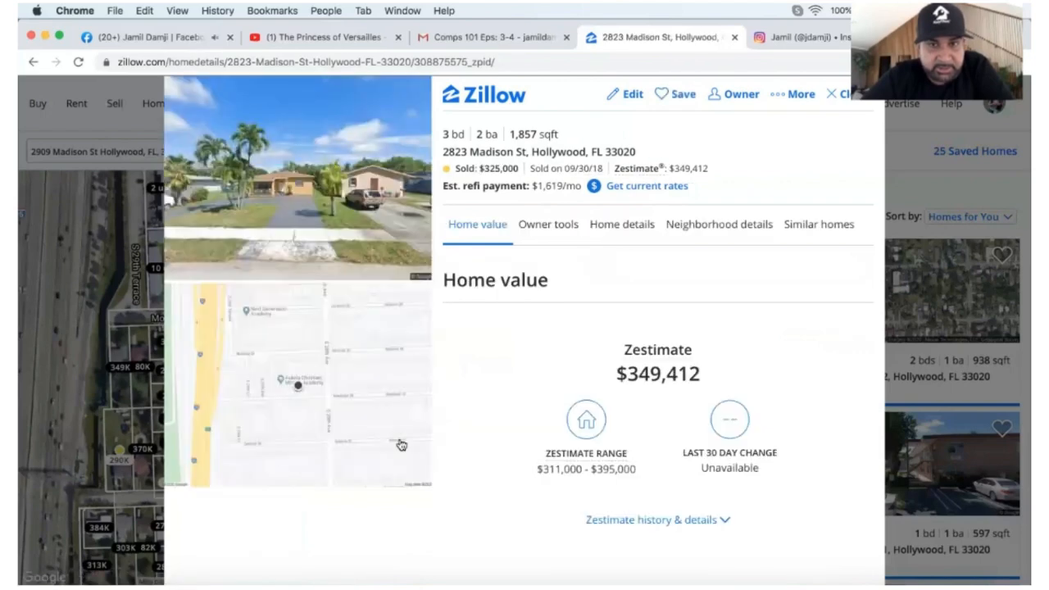
pyautogui.click(842, 93)
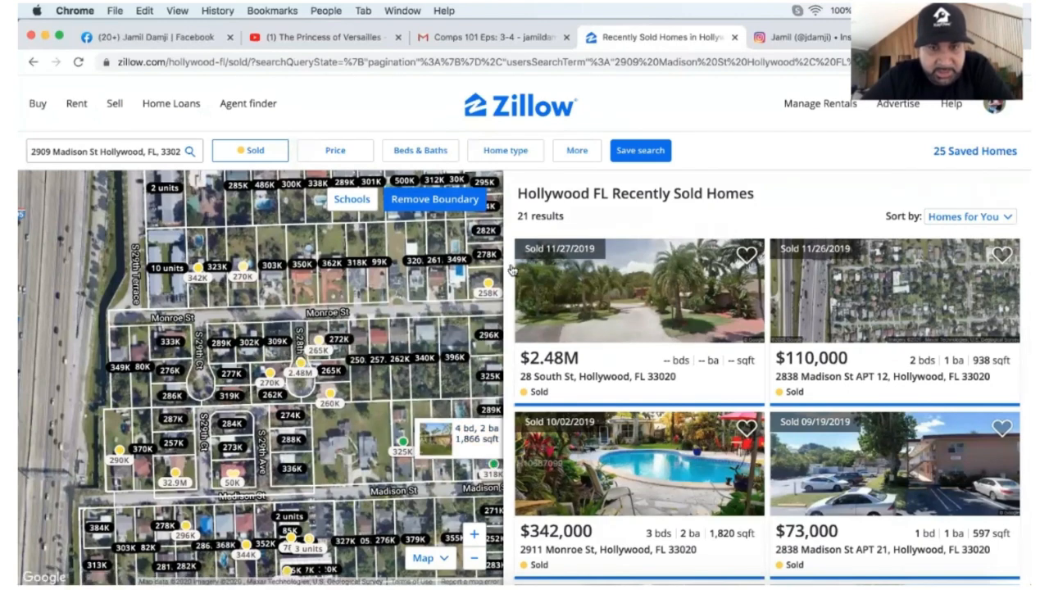
pyautogui.click(489, 282)
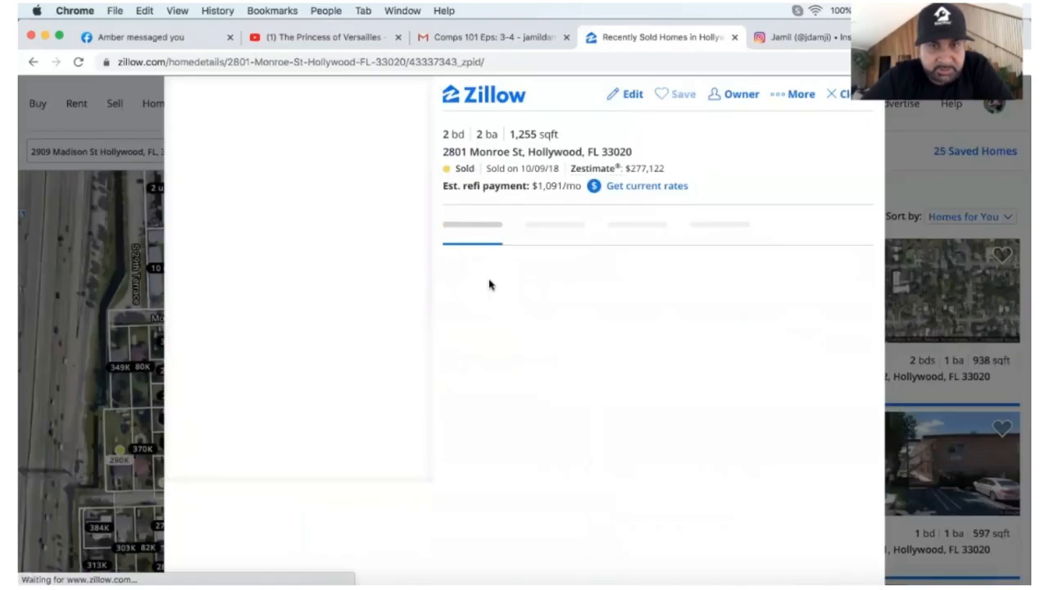
pyautogui.click(844, 100)
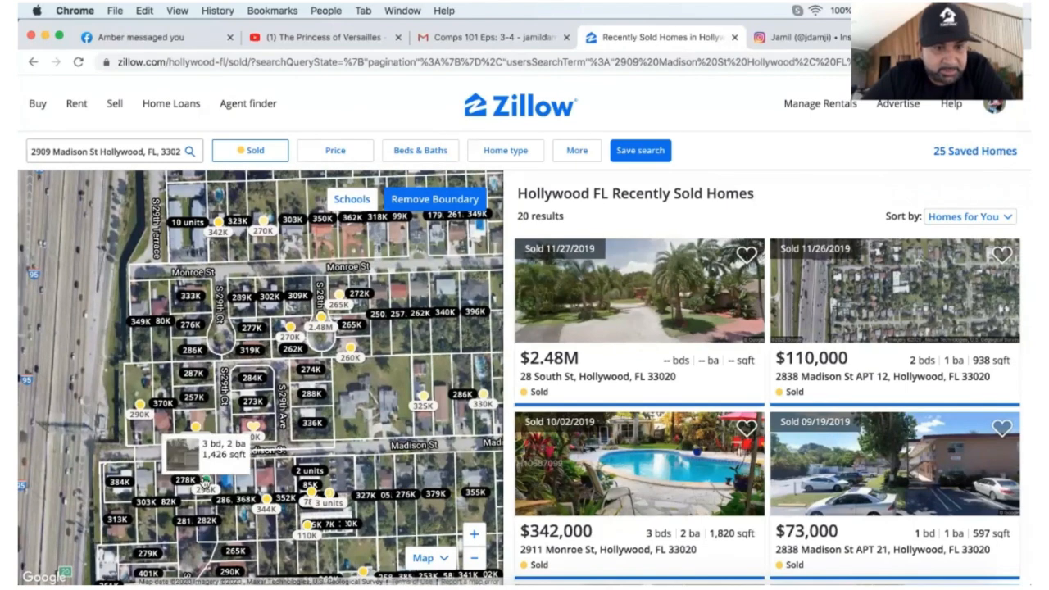
pyautogui.click(204, 482)
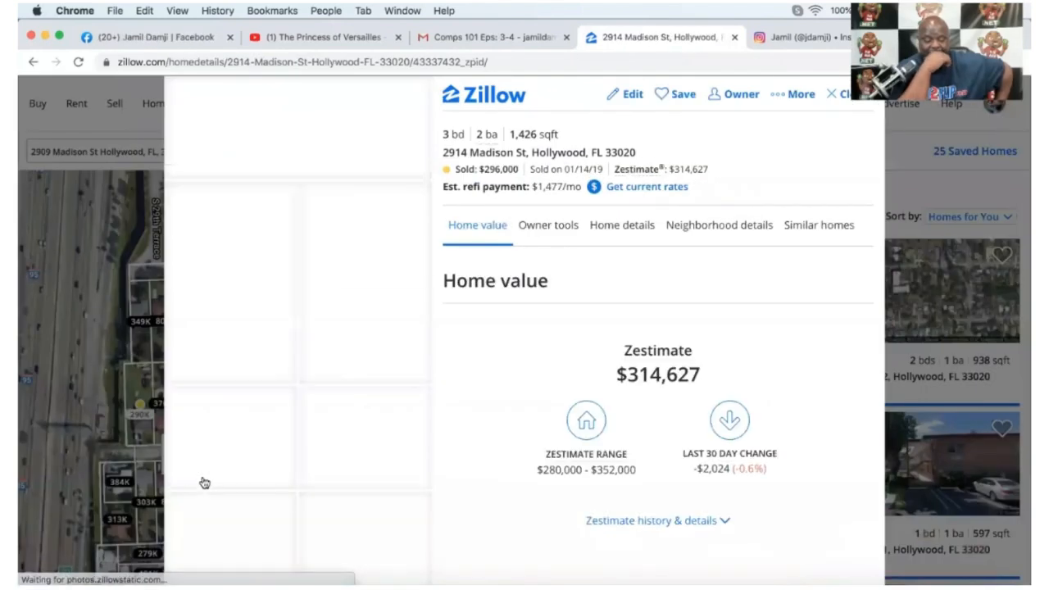
pyautogui.scroll(-4, 204, 482)
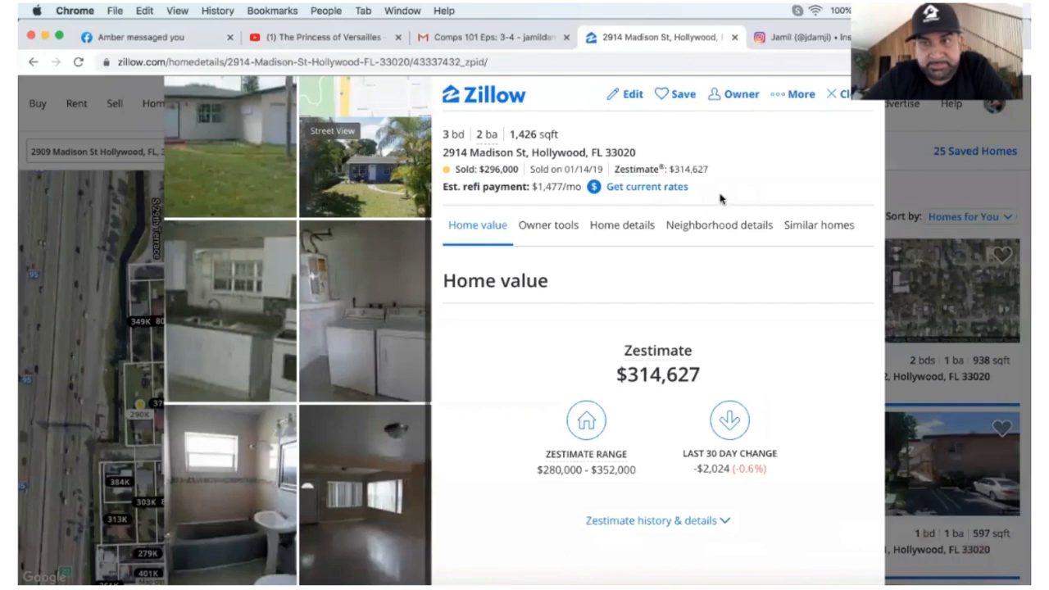
pyautogui.click(847, 97)
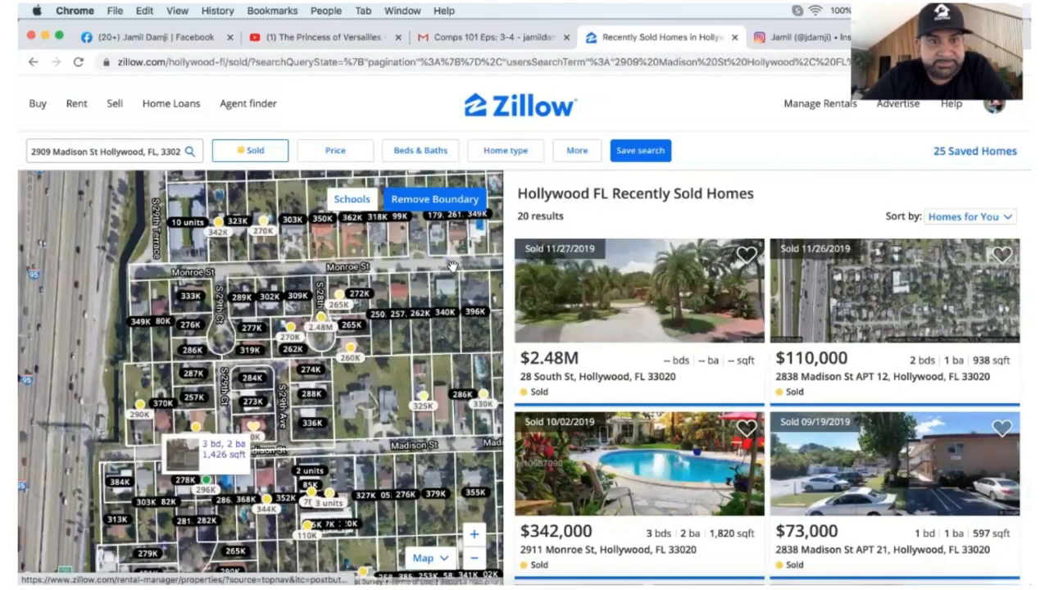